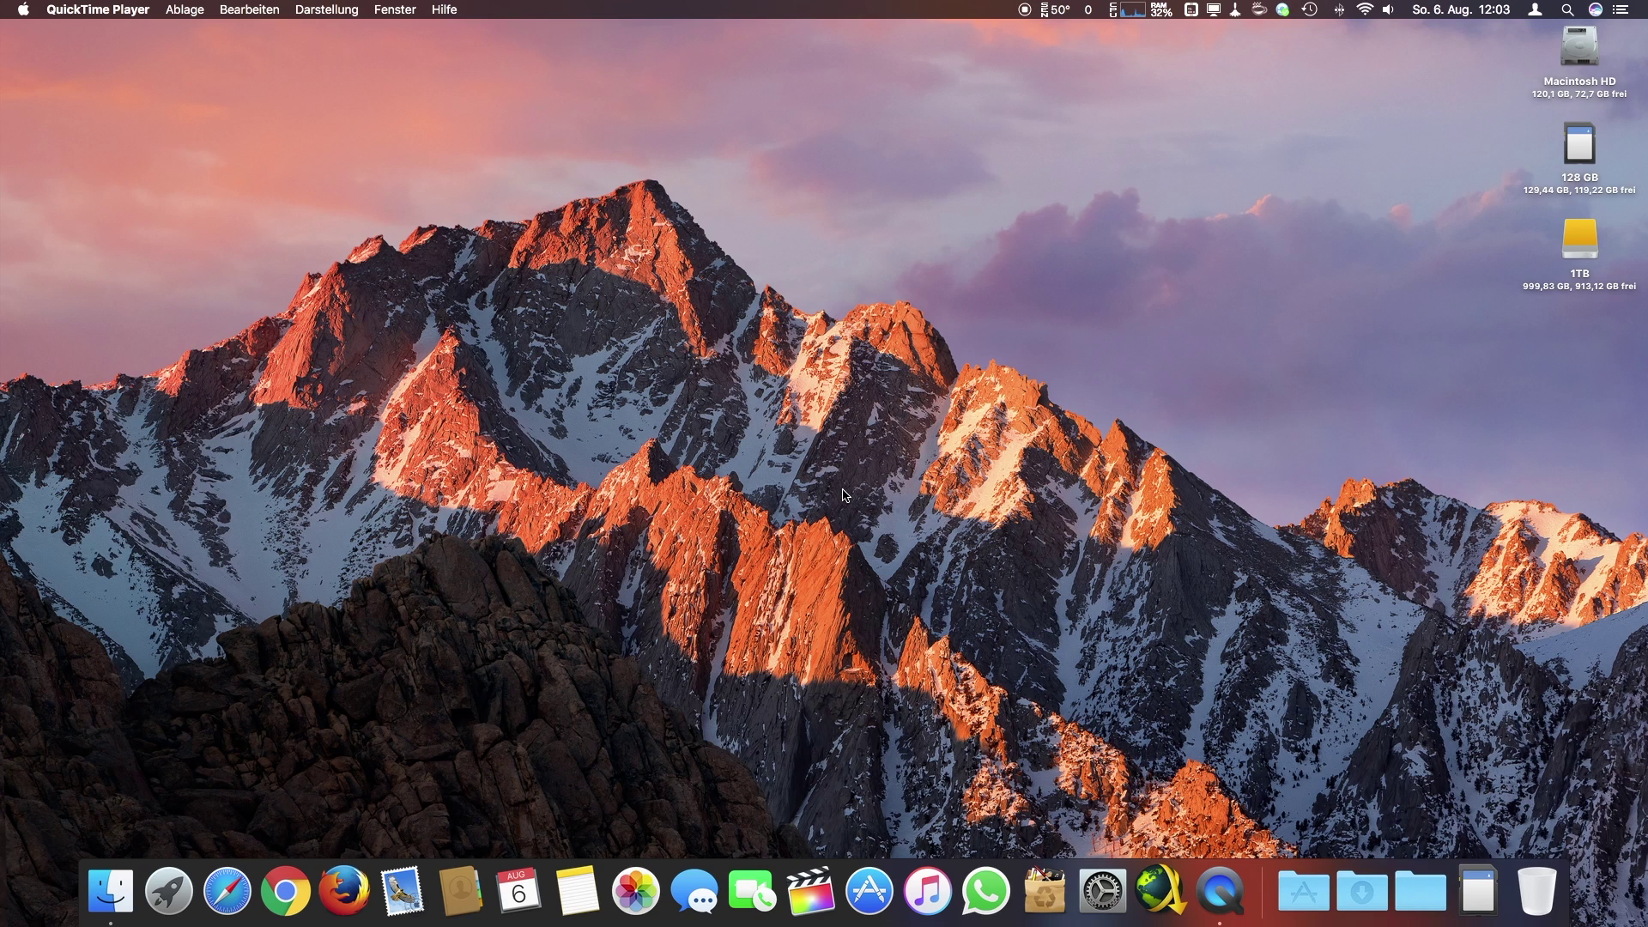
- Open the Gandalf NAS page in Safari and log in with the administrator's username and account password
{"action": "left_click", "coordinate": [227, 891]}
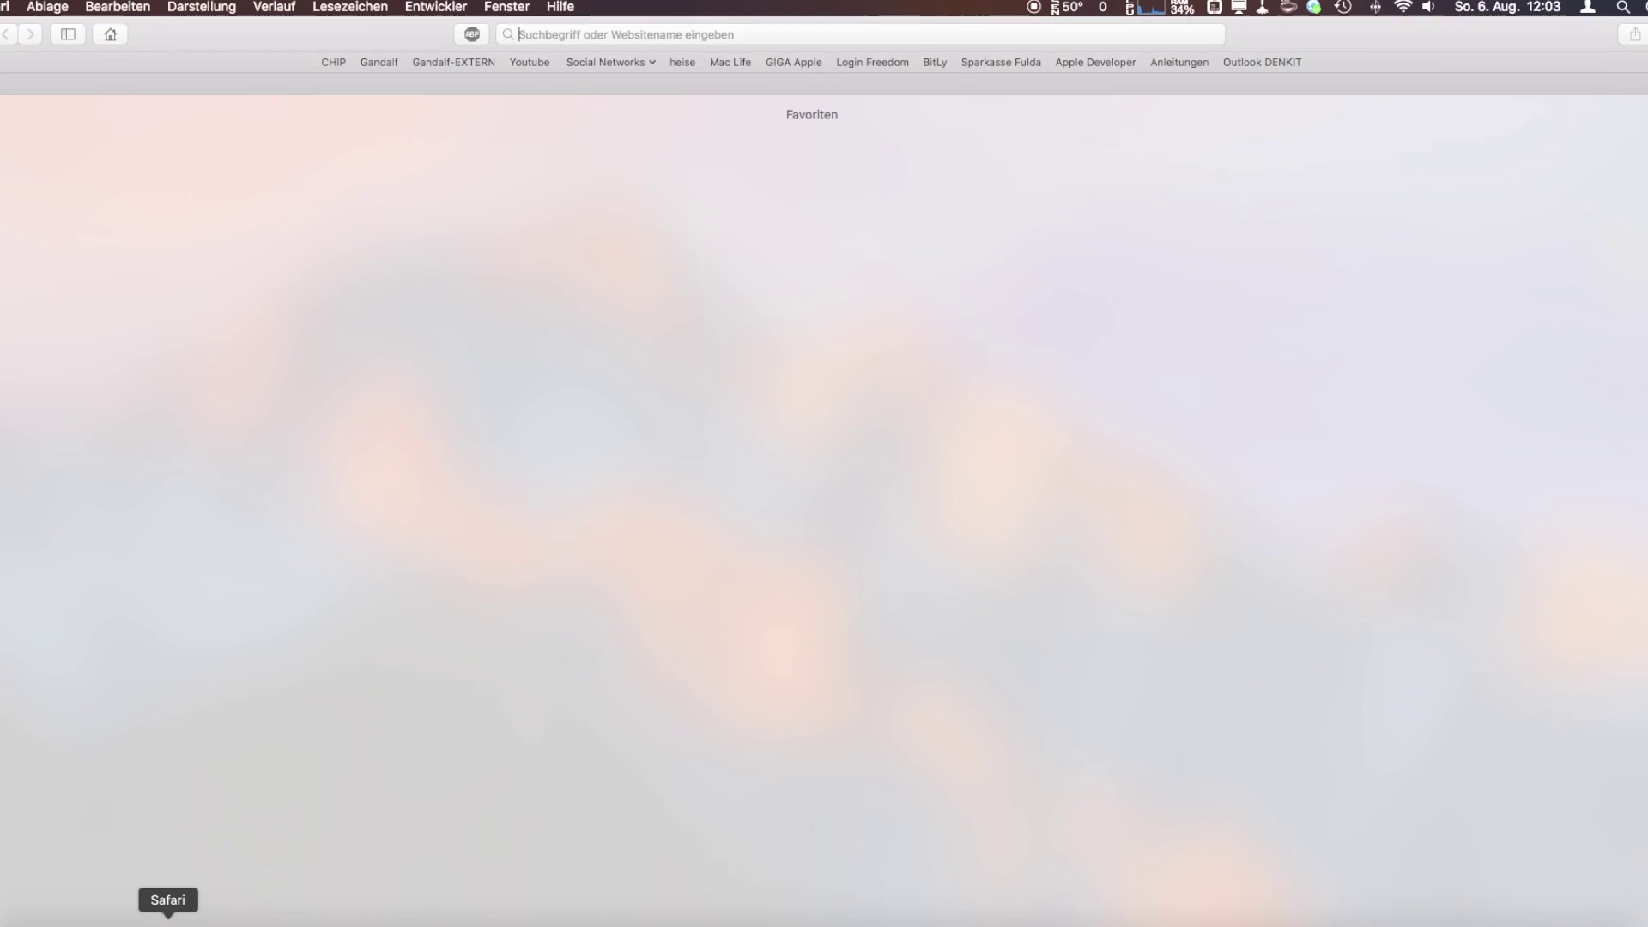
{"action": "left_click", "coordinate": [379, 64]}
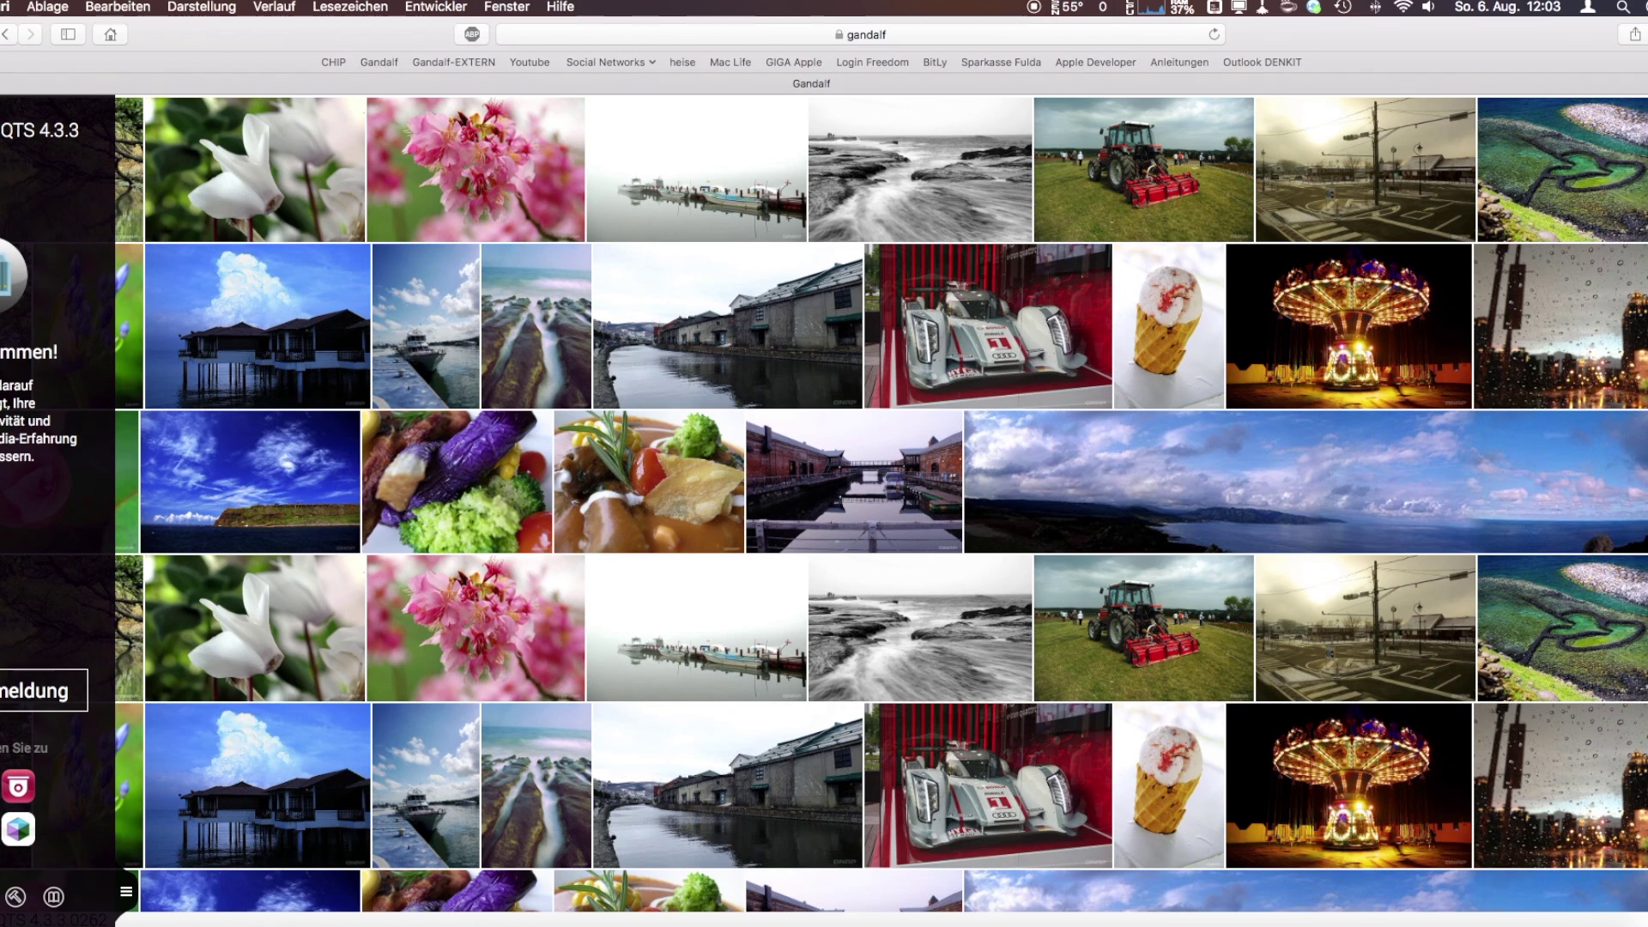
{"action": "left_click", "coordinate": [19, 713]}
{"action": "type", "text": "marcel"}
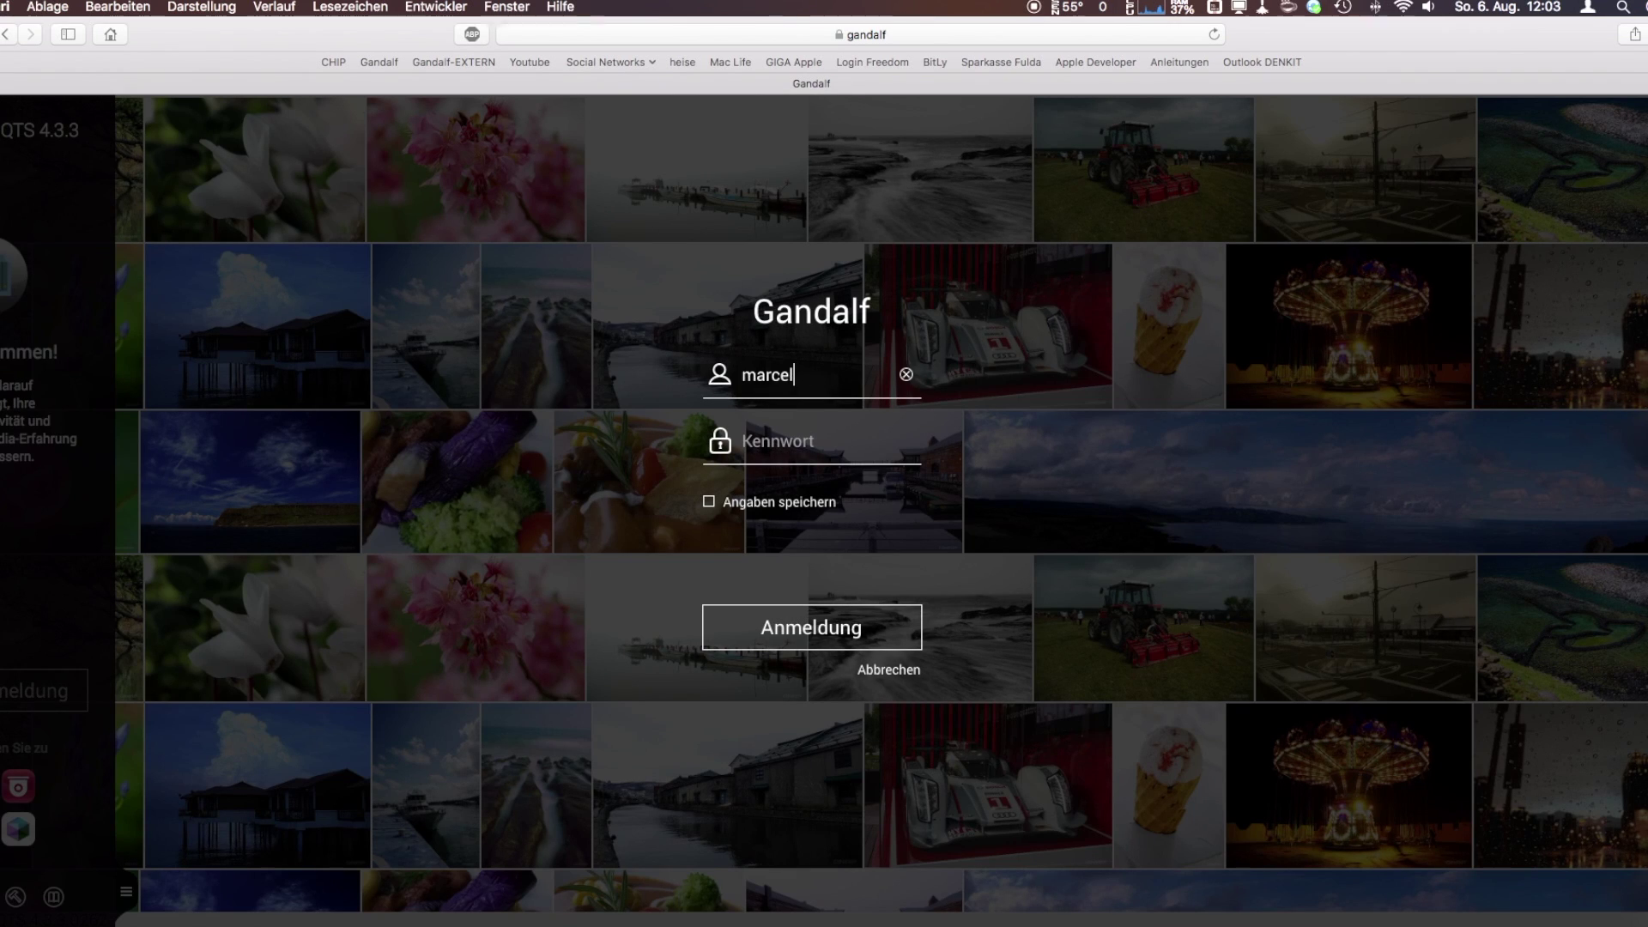
{"action": "left_click", "coordinate": [777, 441]}
{"action": "type", "text": "********"}
{"action": "key", "text": "Return"}
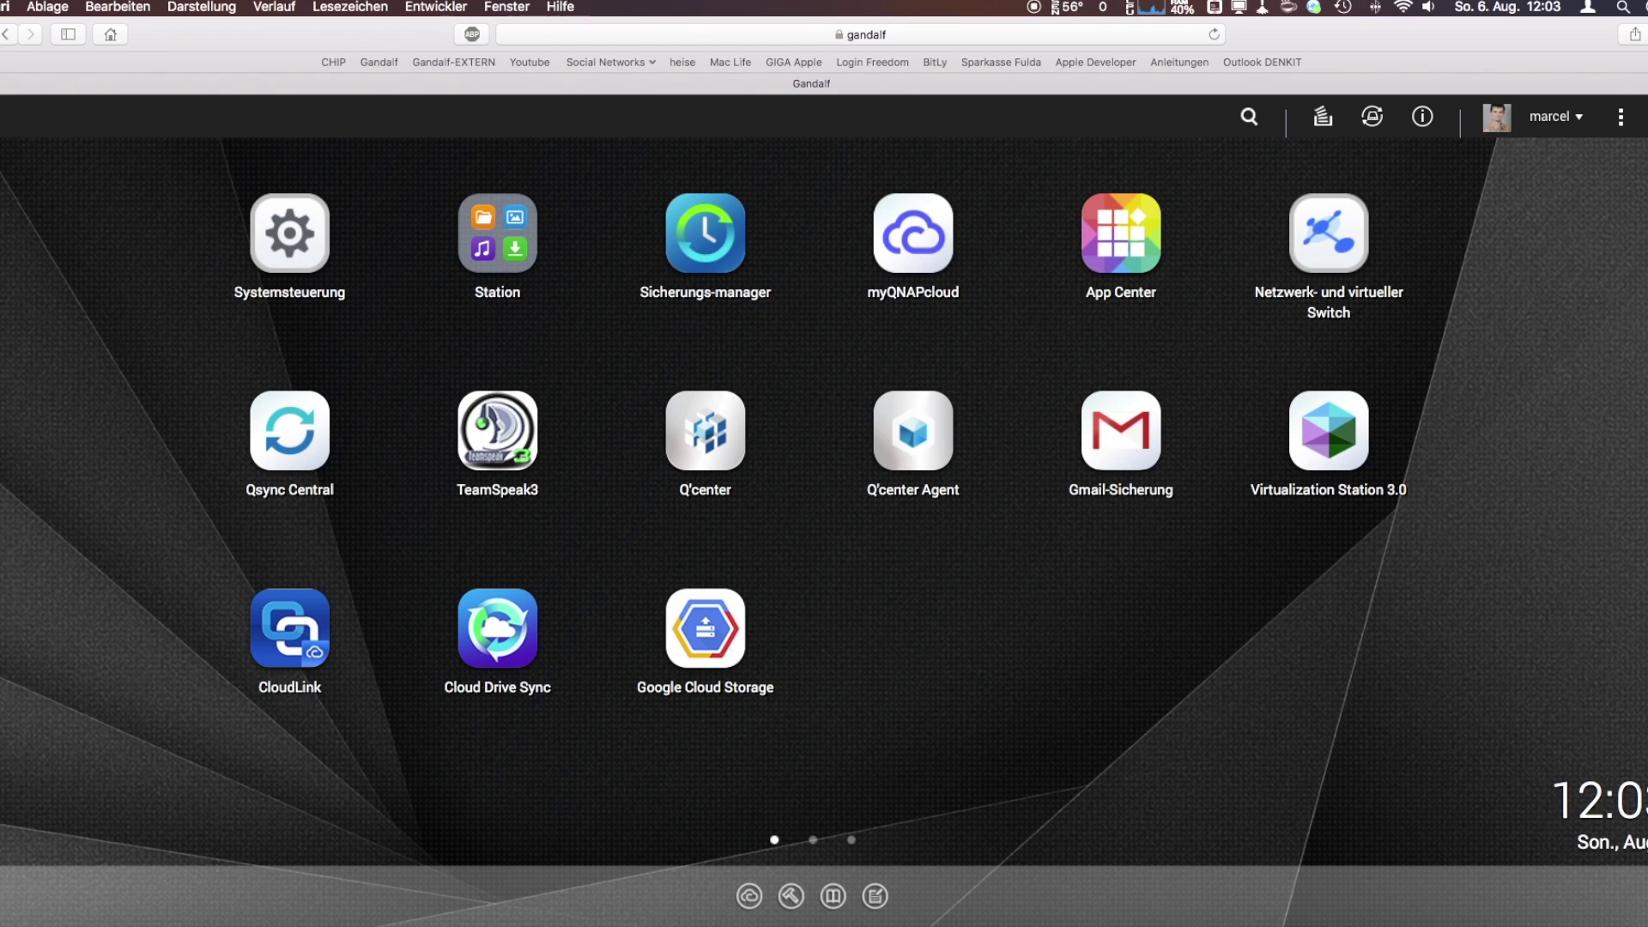
- Open the NAS user management in the system settings and start creating a single new user
{"action": "left_click", "coordinate": [285, 238]}
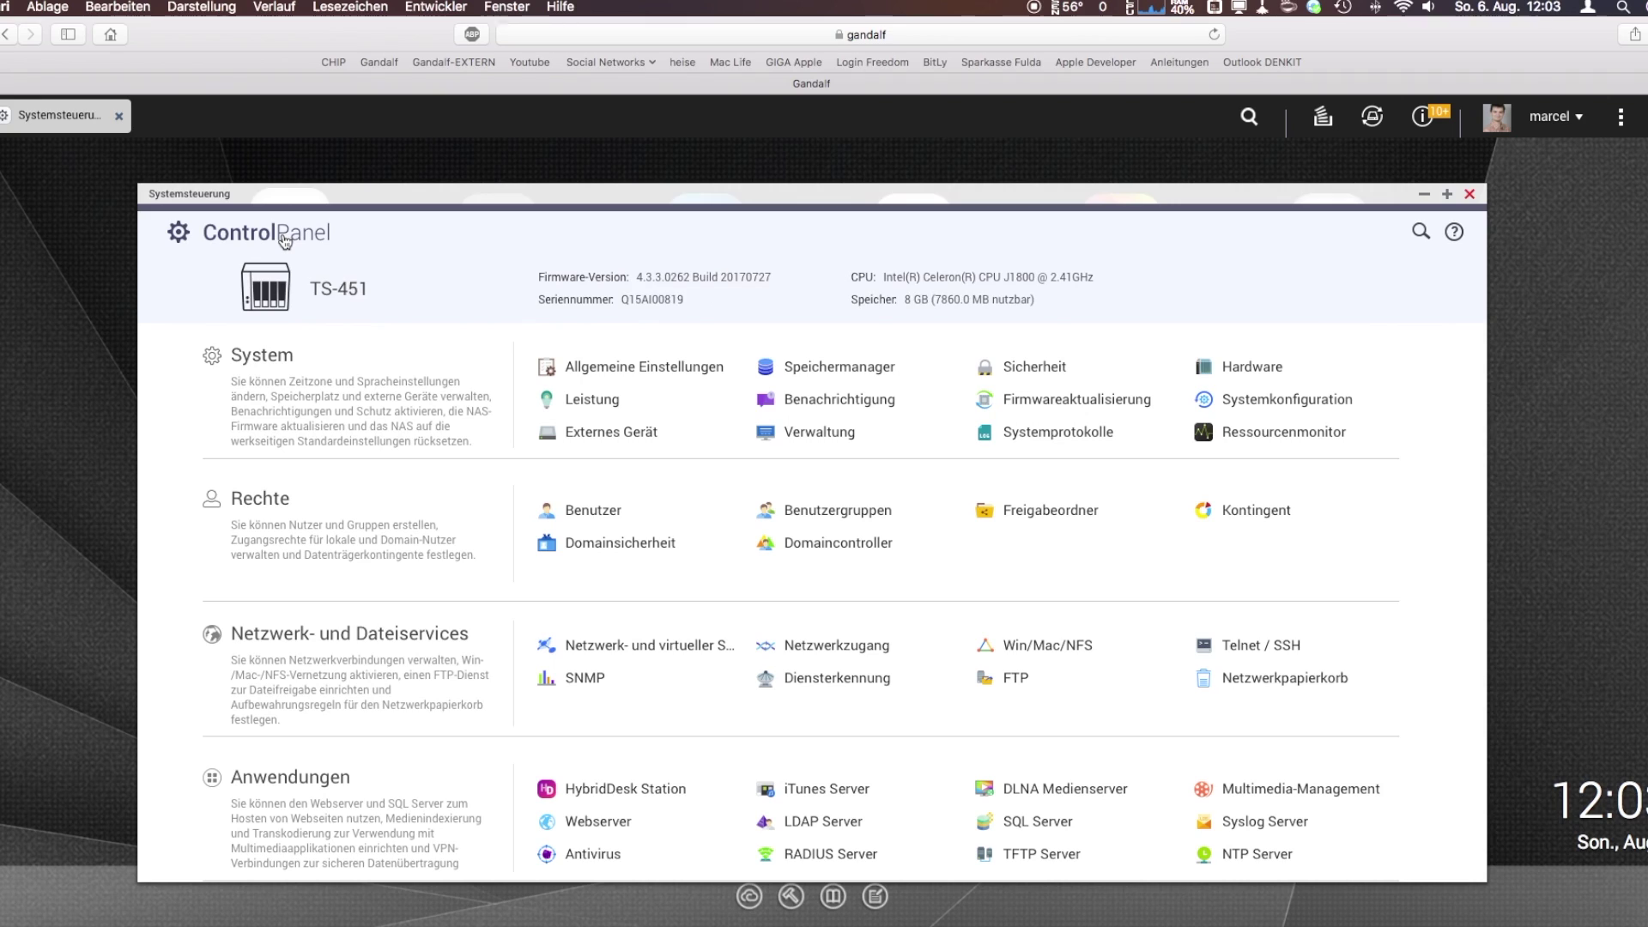
{"action": "left_click", "coordinate": [616, 518]}
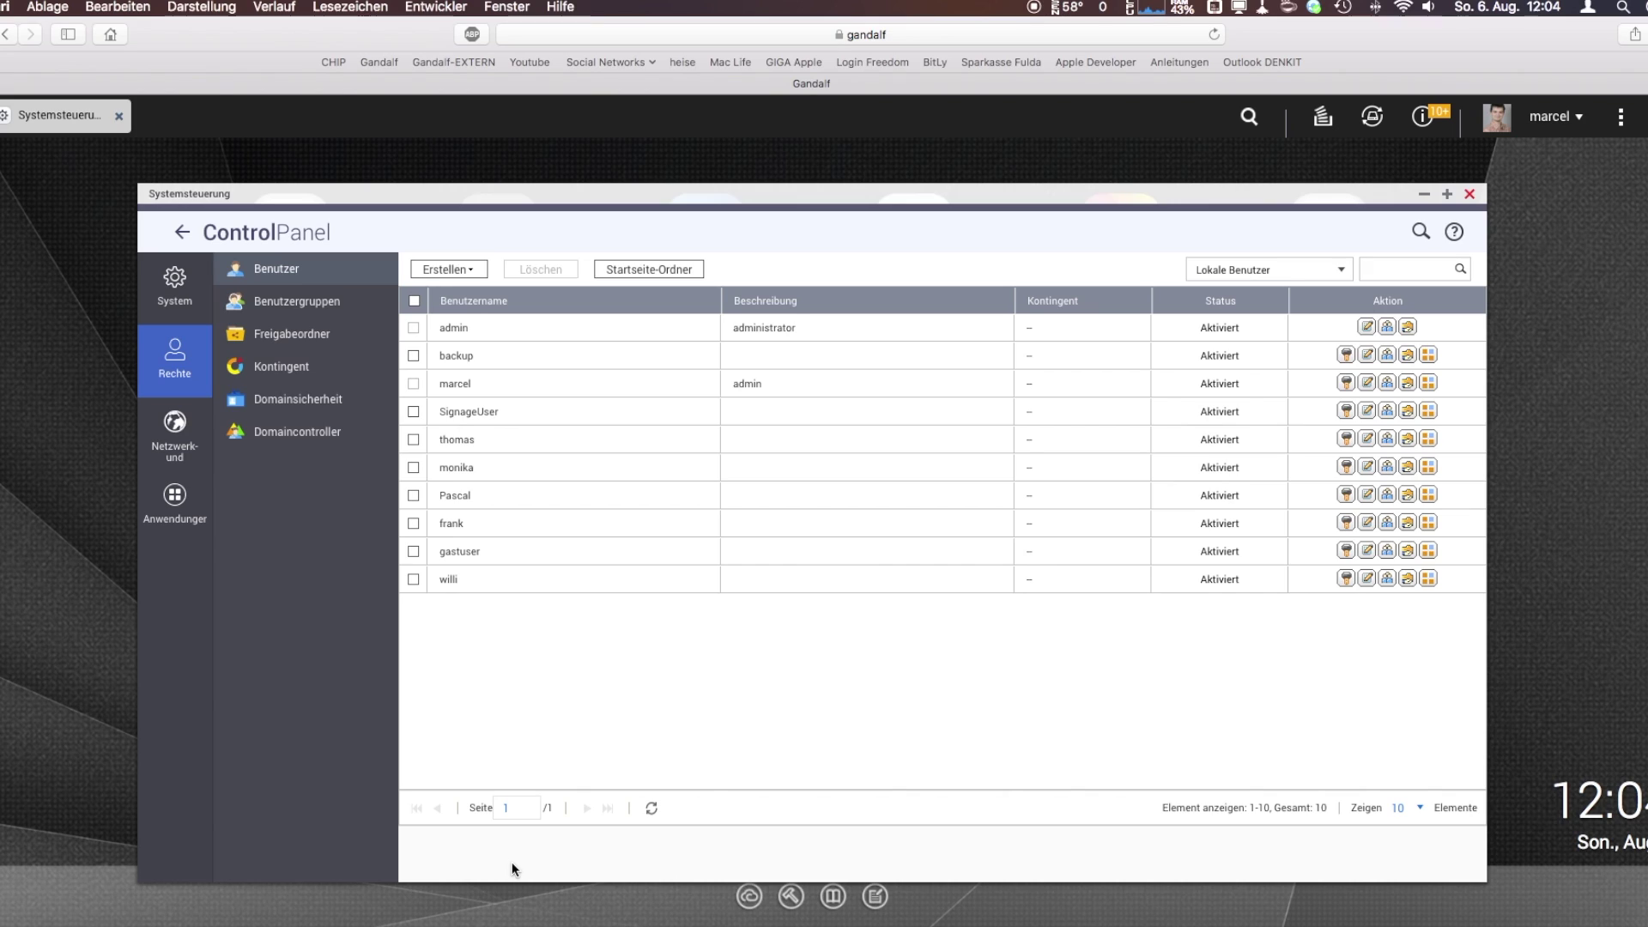
{"action": "left_click", "coordinate": [442, 268]}
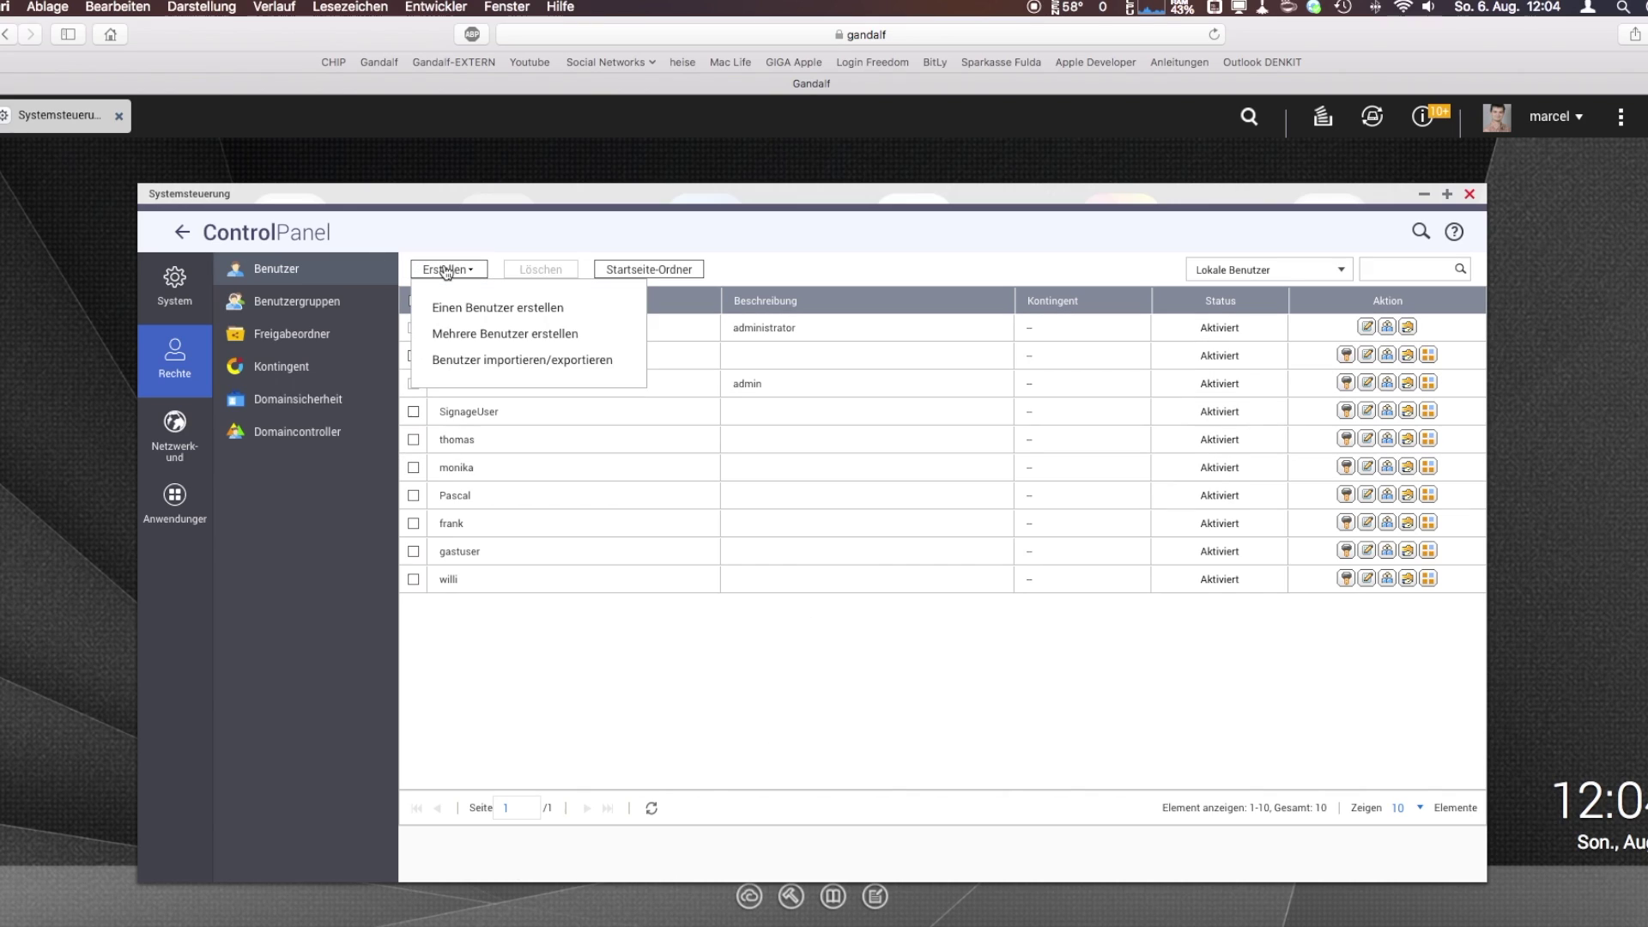
{"action": "left_click", "coordinate": [500, 316]}
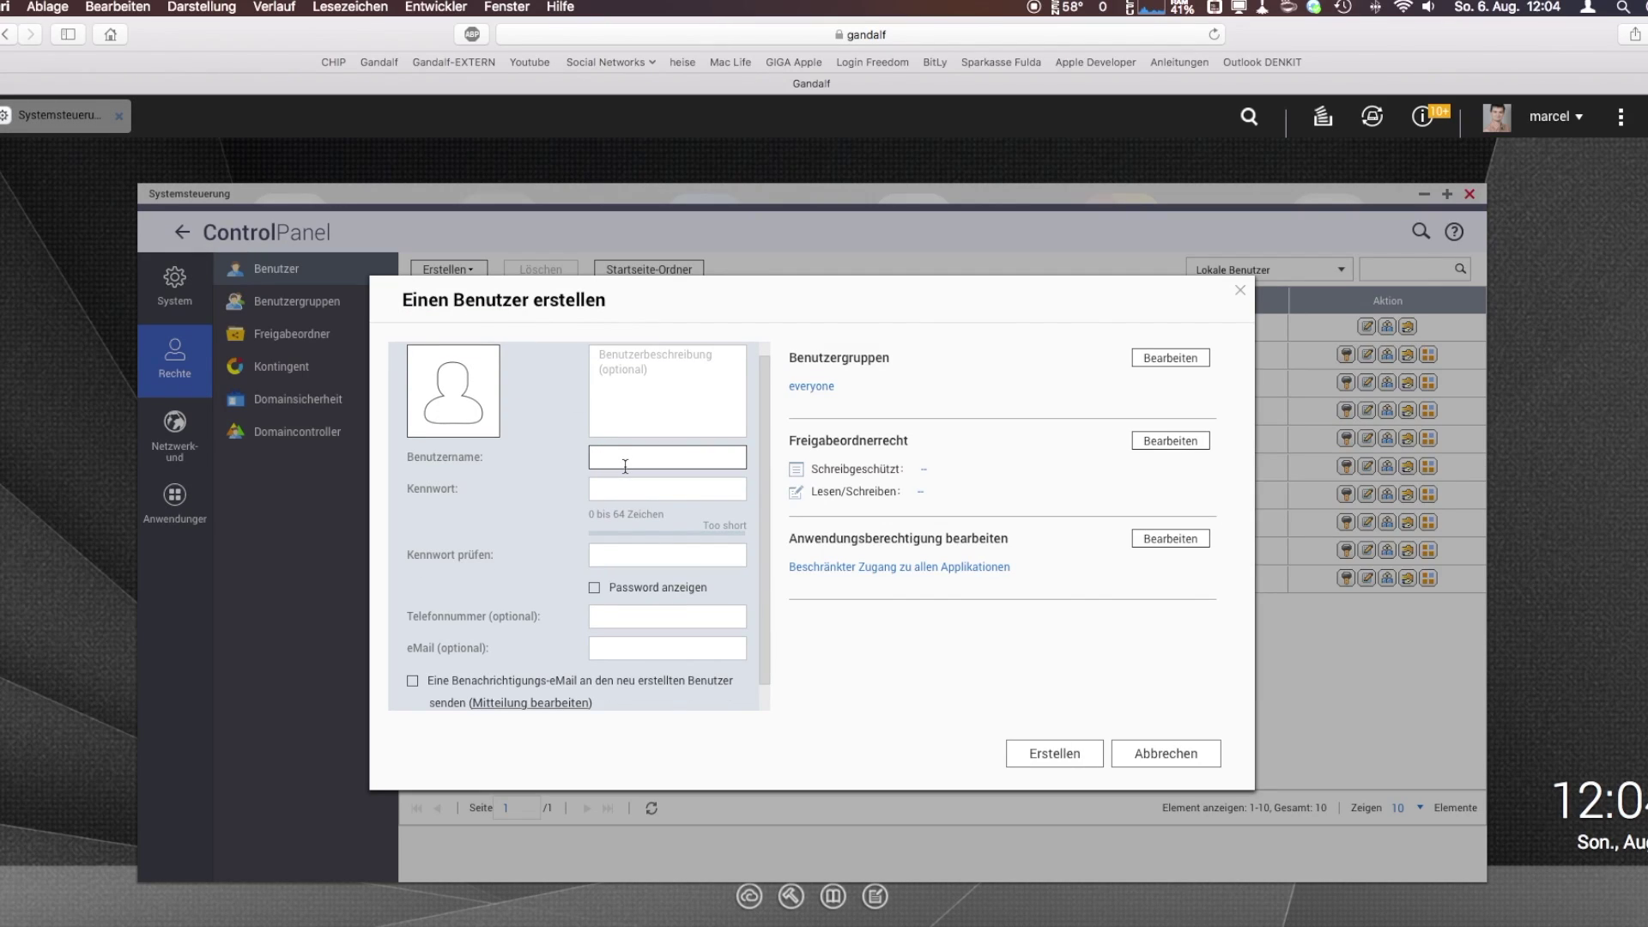
- Enter the new user's username, fill in and repeat the account password, and make the passwords readable
{"action": "type", "text": "maxmustermamn"}
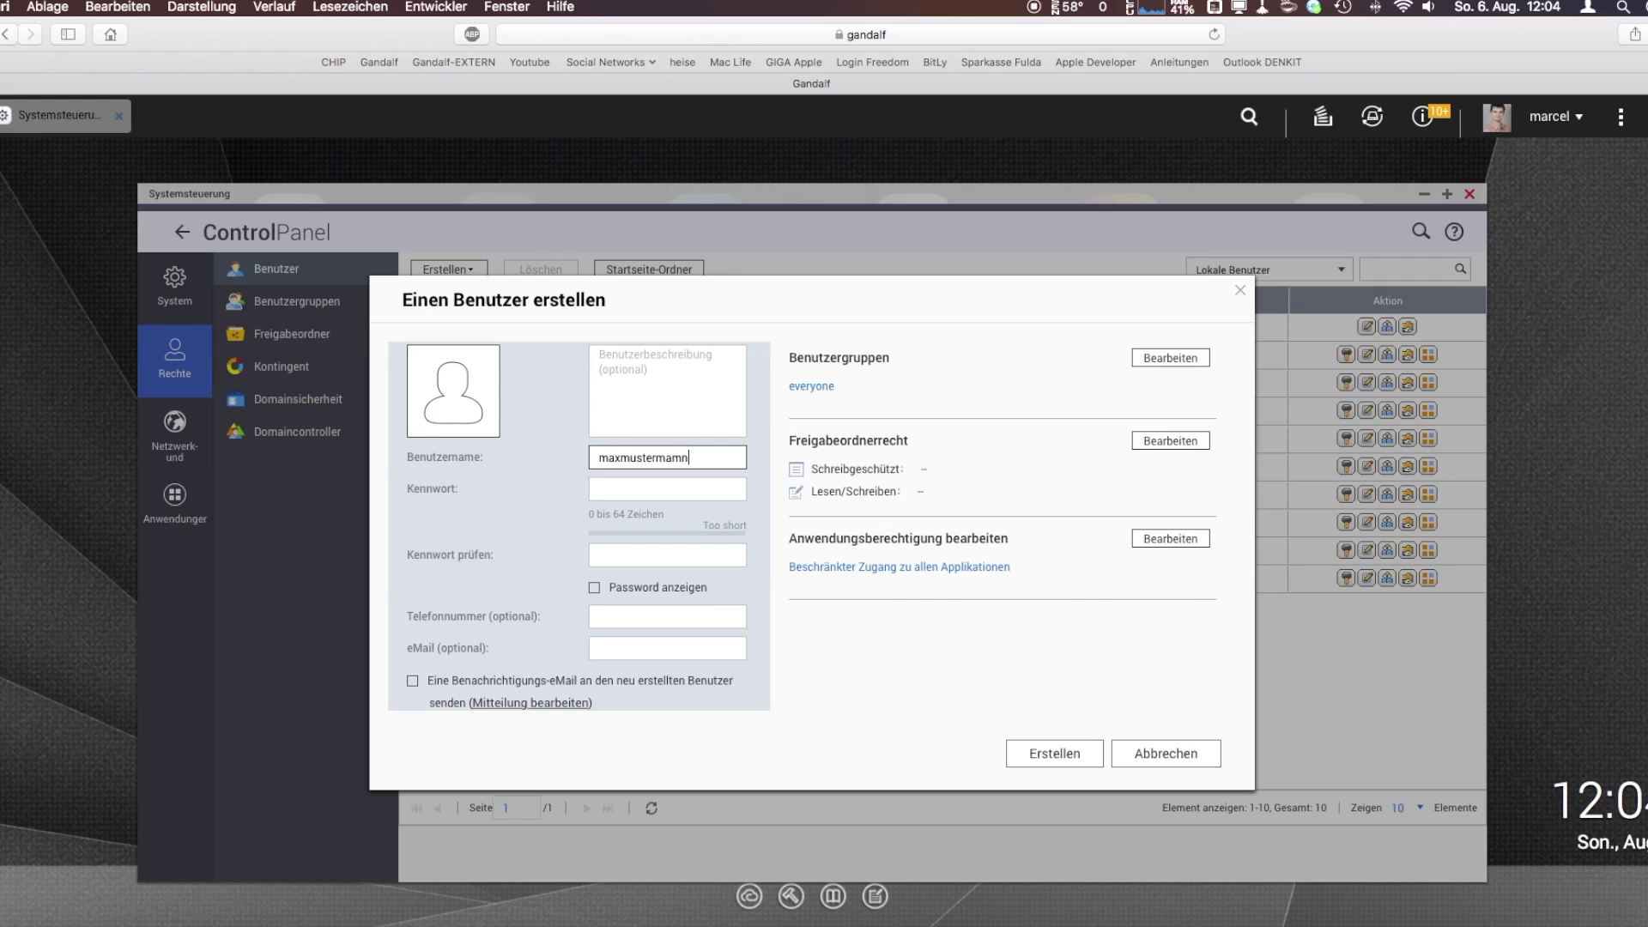
{"action": "key", "text": "BackSpace"}
{"action": "key", "text": "BackSpace"}
{"action": "key", "text": "BackSpace"}
{"action": "type", "text": "ann"}
{"action": "key", "text": "Tab"}
{"action": "type", "text": "•••"}
{"action": "left_click", "coordinate": [667, 554]}
{"action": "type", "text": "•••"}
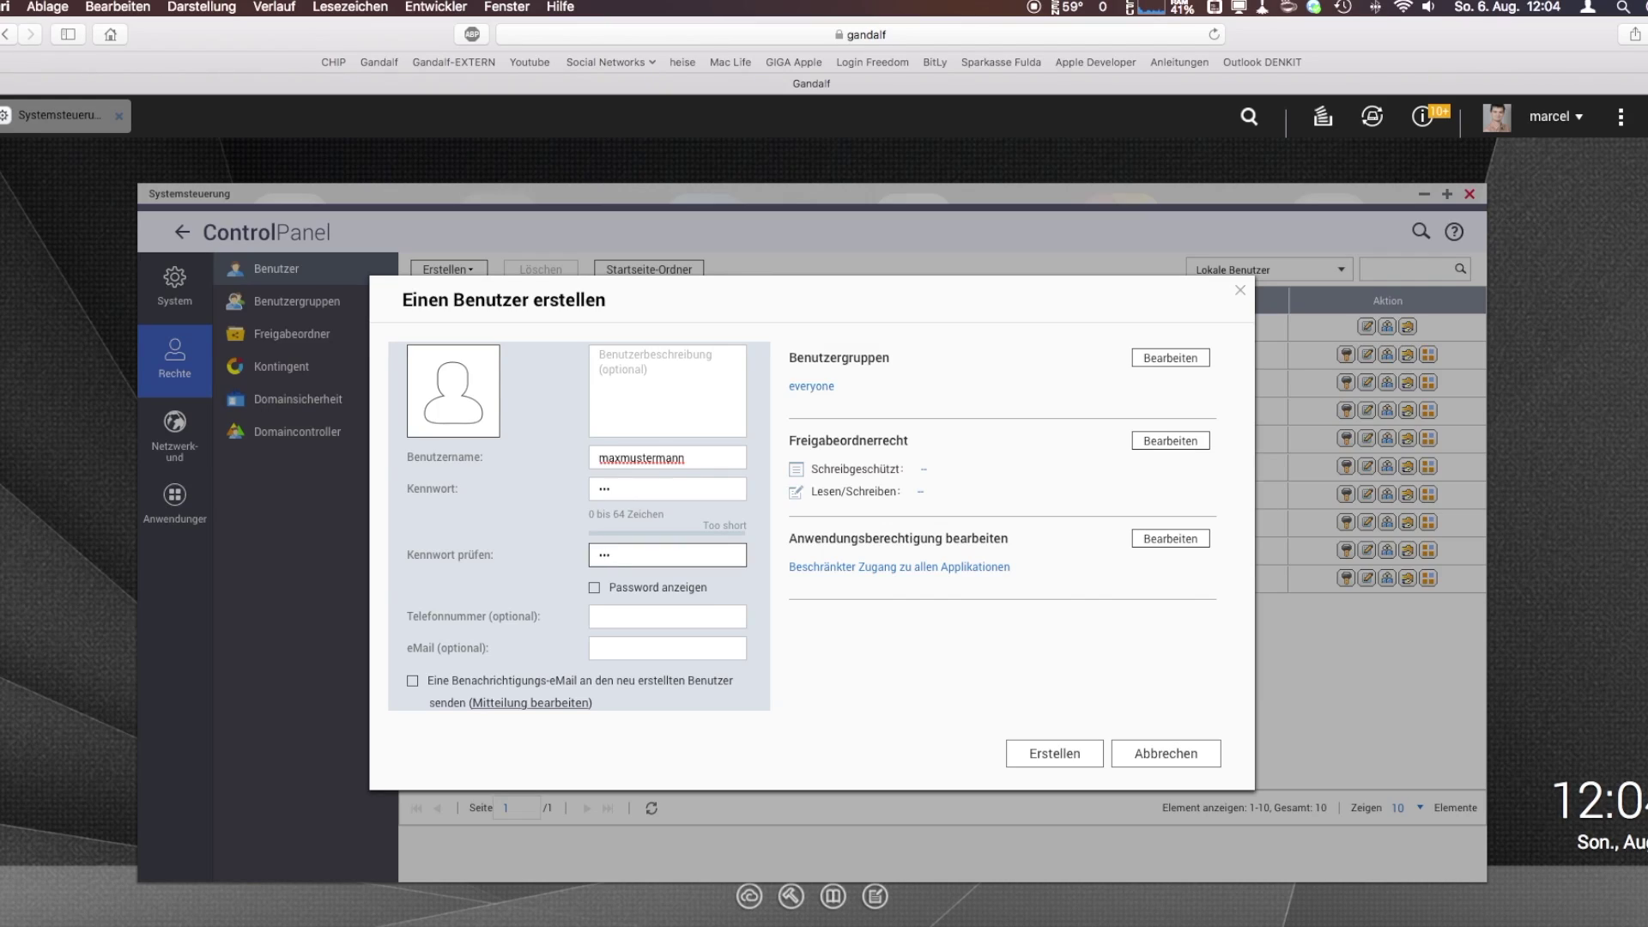
{"action": "left_click", "coordinate": [594, 588]}
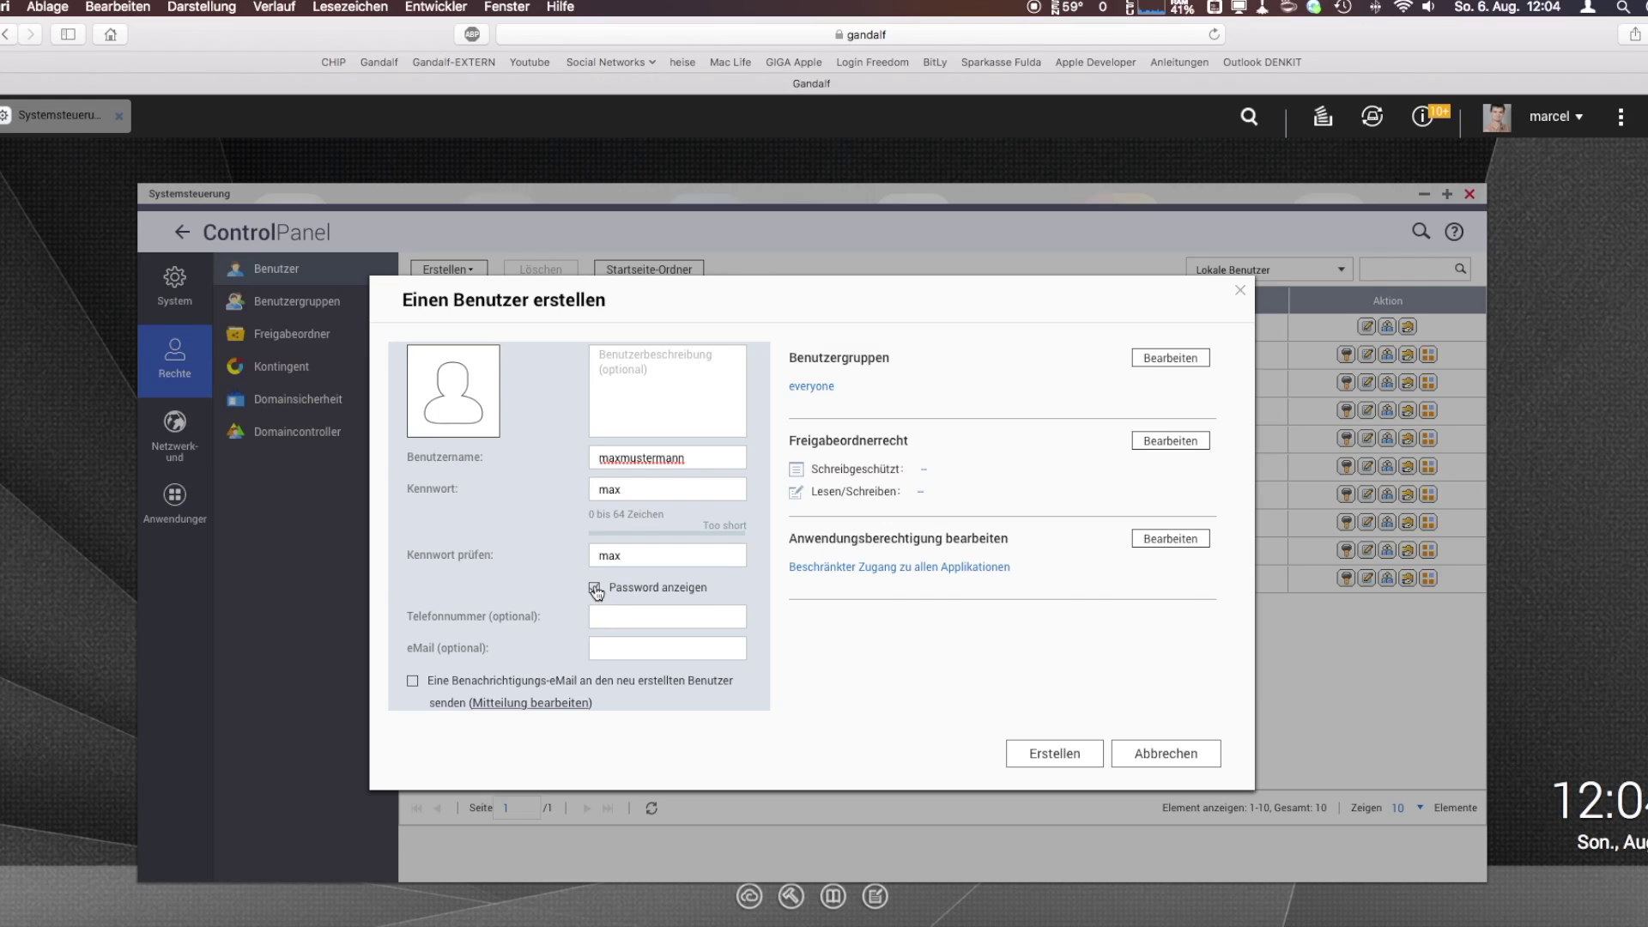
- Check which user groups are available for the new account, leaving the optional phone and e-mail fields empty
{"action": "left_click", "coordinate": [618, 611]}
{"action": "left_click", "coordinate": [637, 650]}
{"action": "left_click", "coordinate": [1198, 360]}
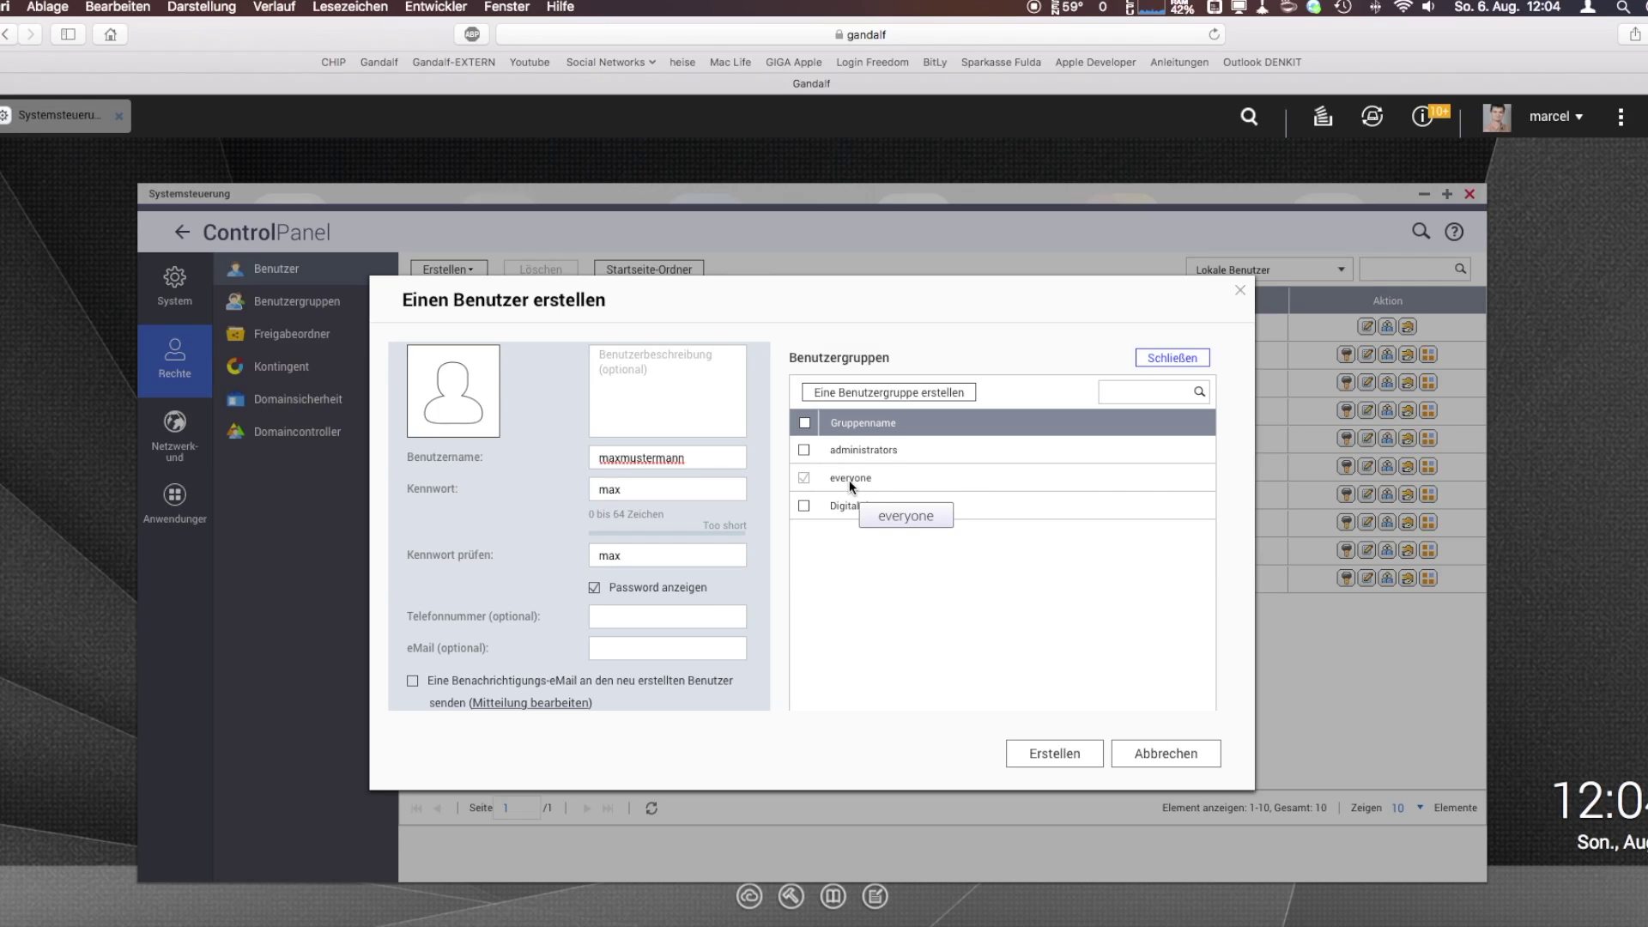
{"action": "left_click", "coordinate": [1171, 360]}
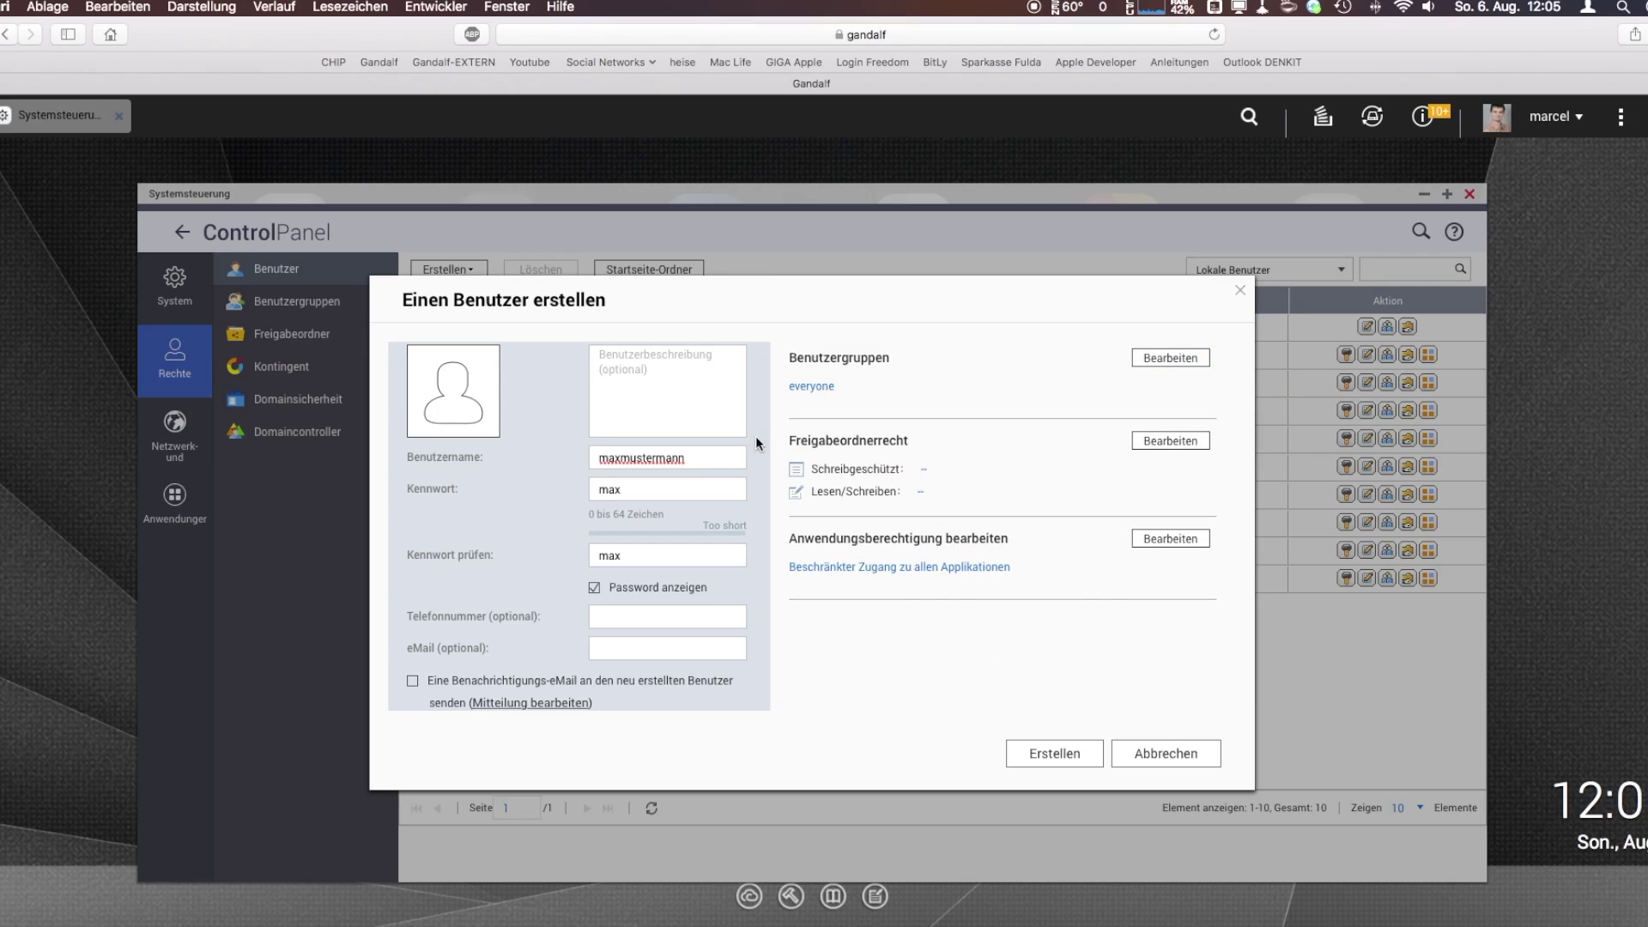
- Grant the new user read/write access to the ISOS and Download shared folders and read-only access to Filme
{"action": "left_click", "coordinate": [1170, 440]}
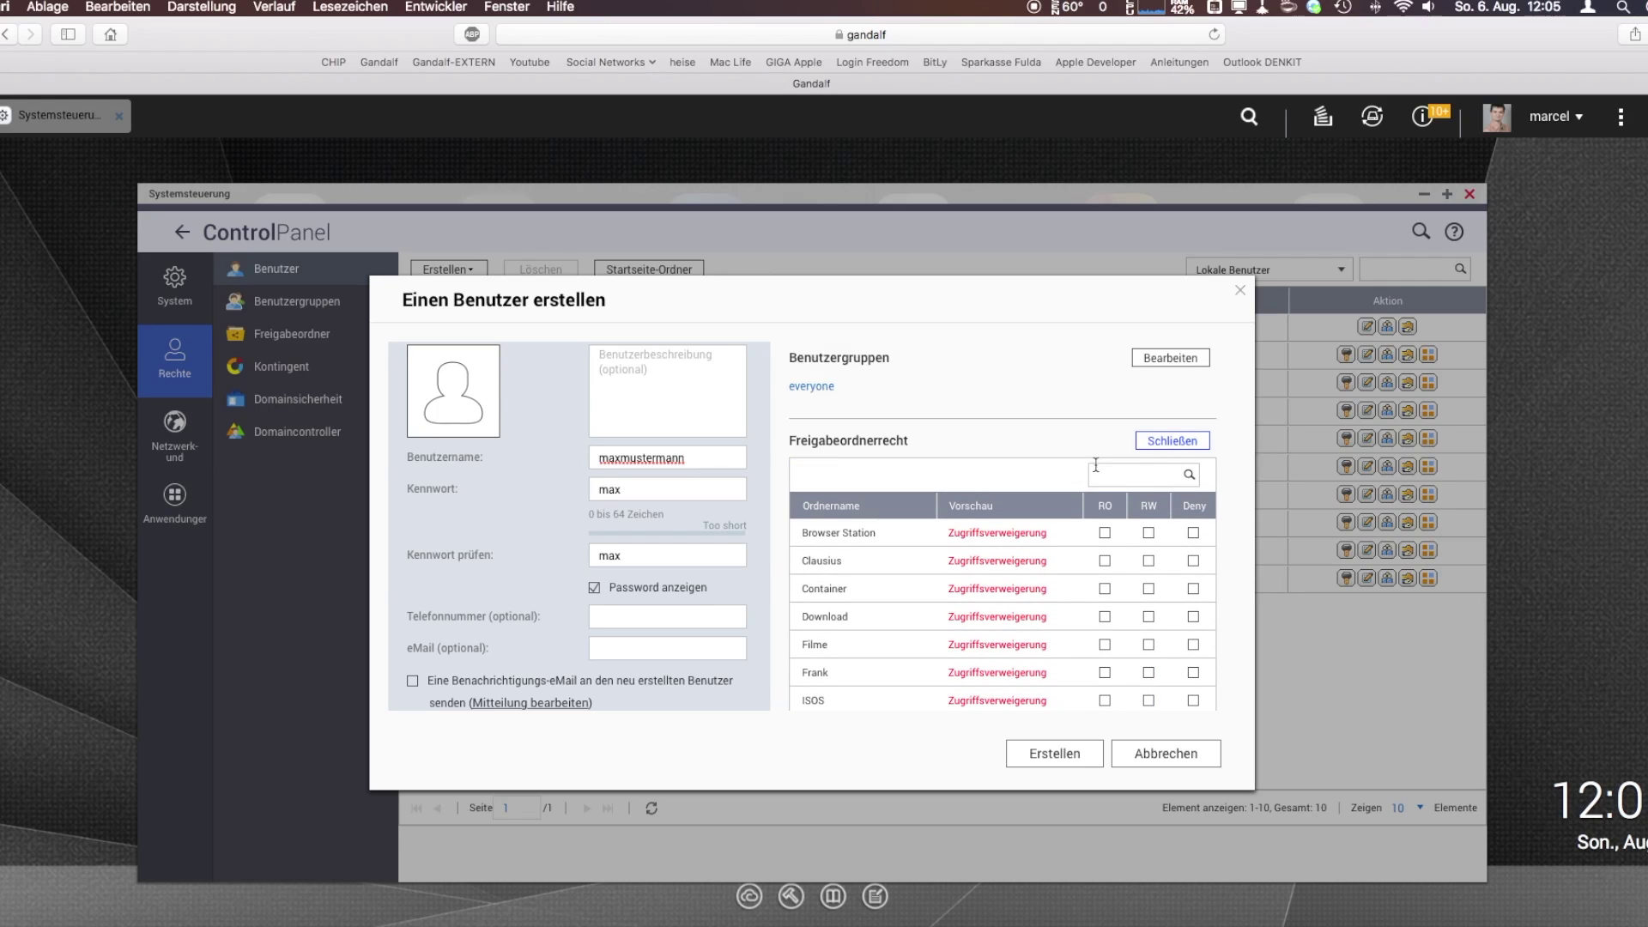
{"action": "scroll", "coordinate": [1034, 635], "scroll_direction": "down", "scroll_amount": 10}
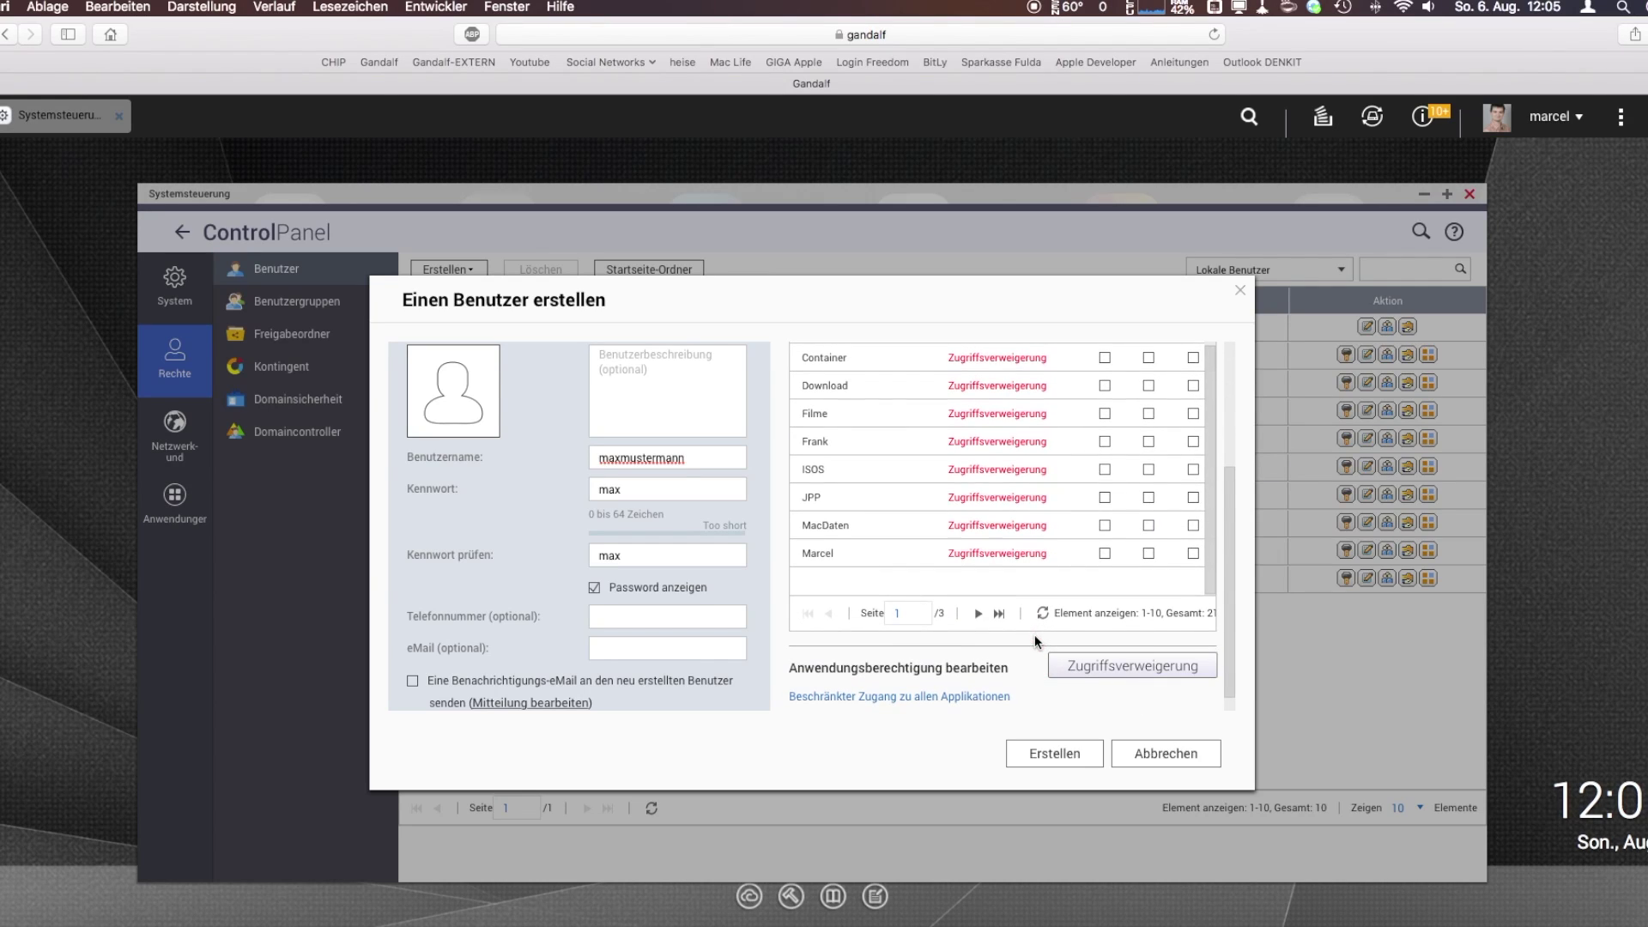
{"action": "left_click", "coordinate": [1150, 470]}
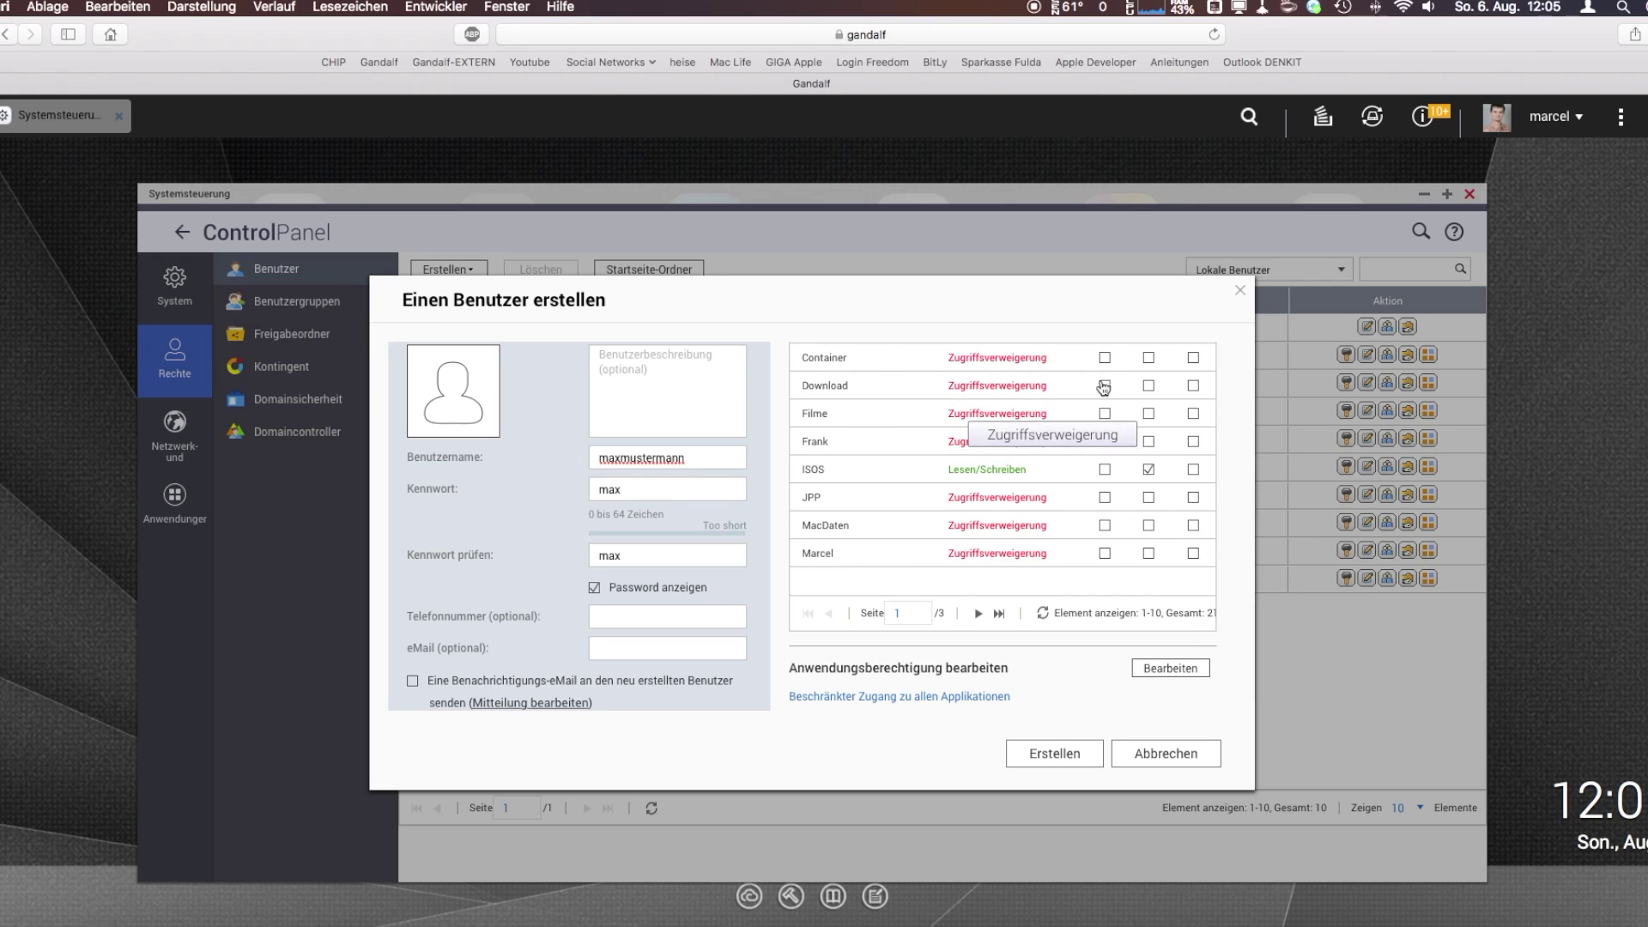
{"action": "left_click", "coordinate": [1105, 414]}
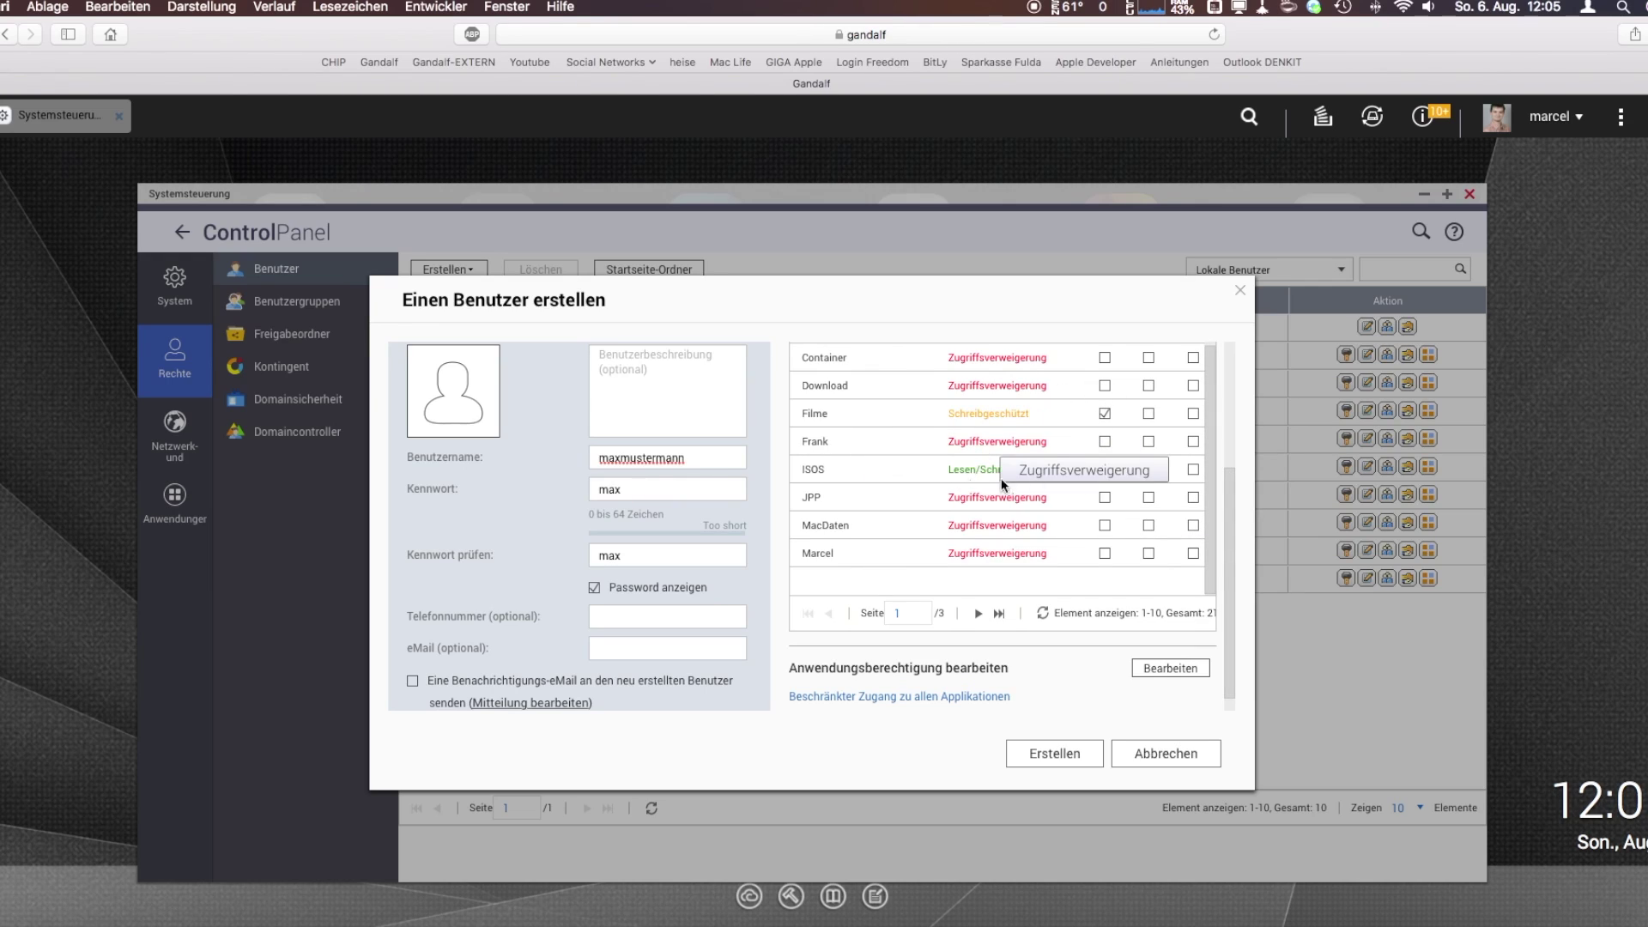
{"action": "scroll", "coordinate": [1037, 411], "scroll_direction": "up", "scroll_amount": 2}
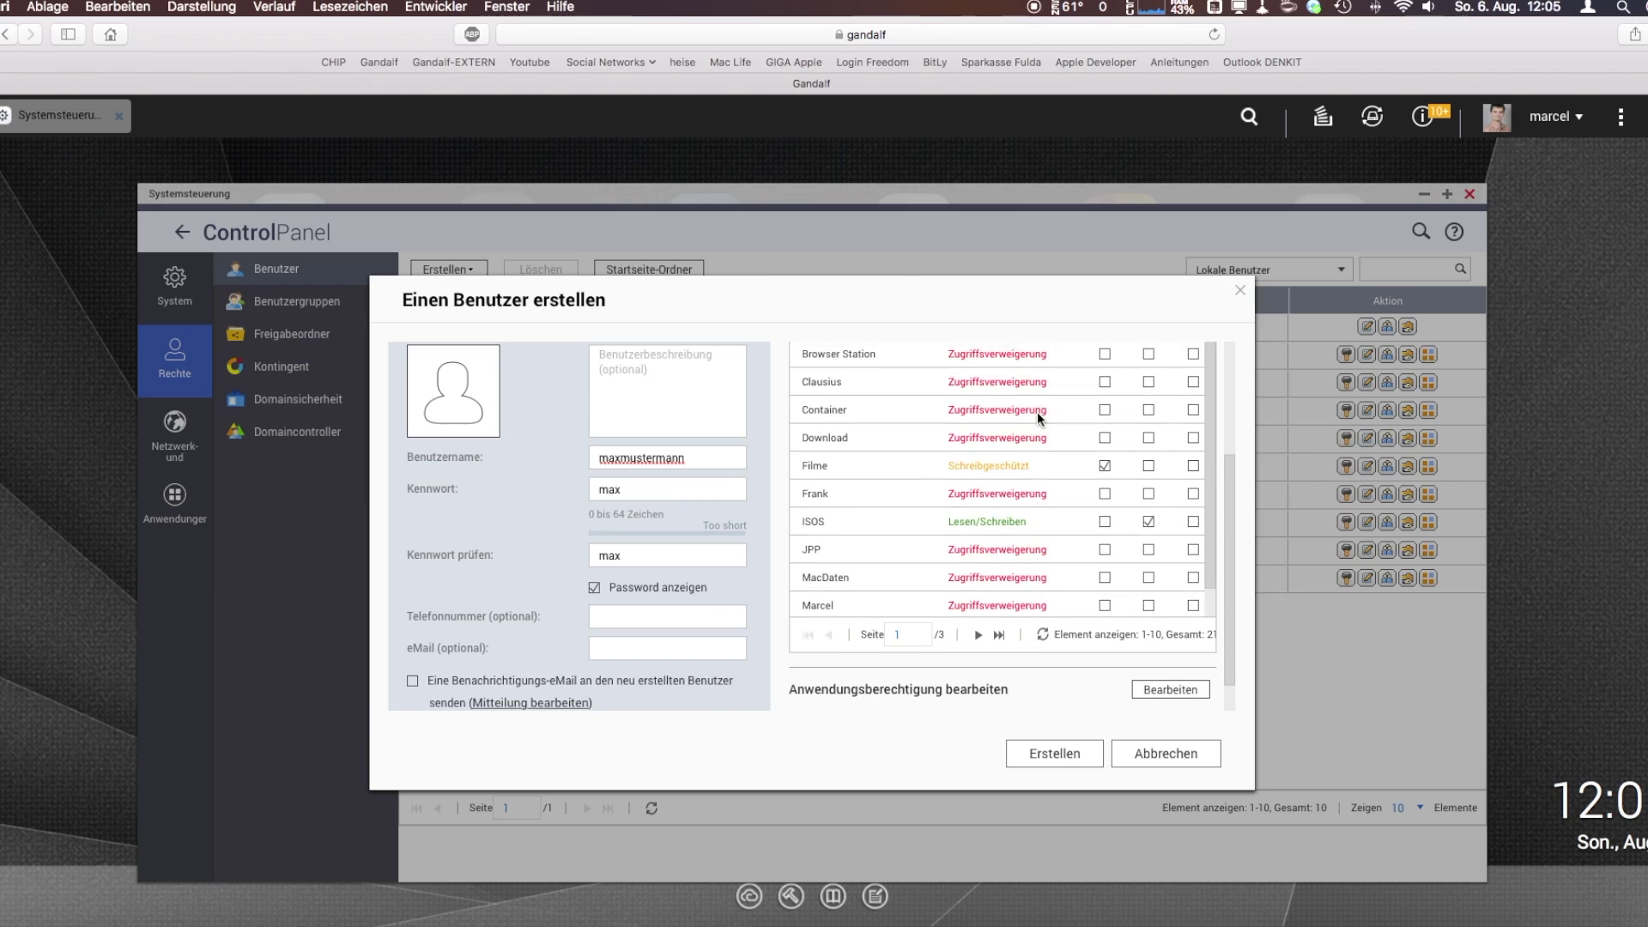
{"action": "left_click", "coordinate": [1149, 446]}
{"action": "scroll", "coordinate": [930, 486], "scroll_direction": "down", "scroll_amount": 2}
{"action": "scroll", "coordinate": [930, 486], "scroll_direction": "up", "scroll_amount": 2}
{"action": "scroll", "coordinate": [931, 486], "scroll_direction": "down", "scroll_amount": 2}
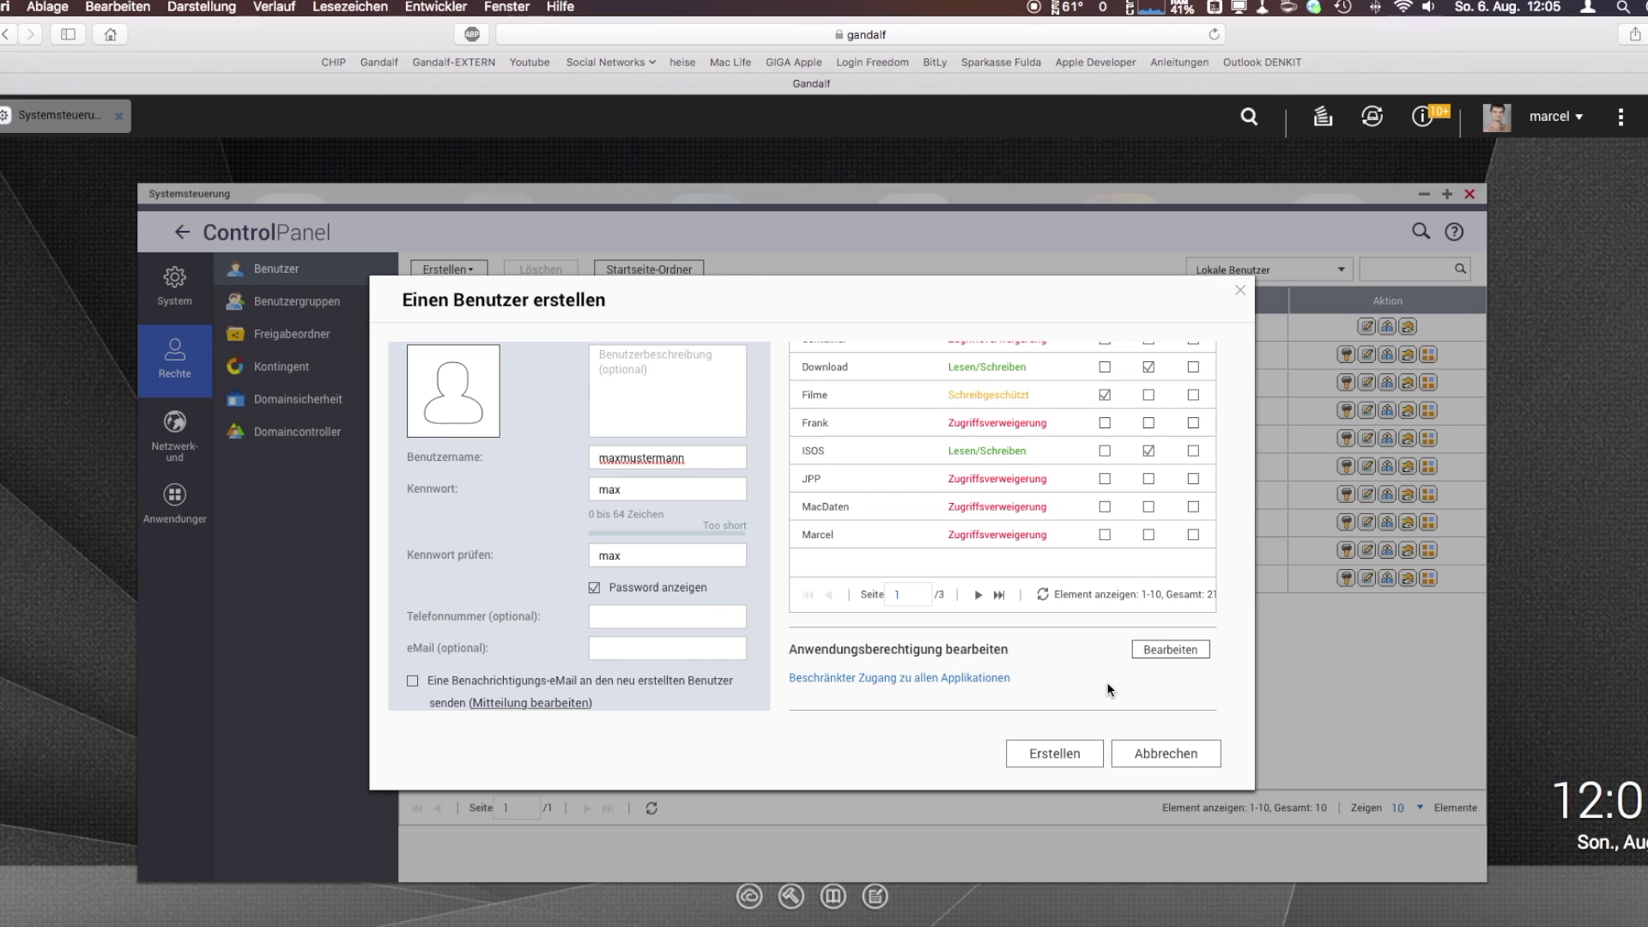
- Create the user account and look it up on the second page of the user list
{"action": "left_click", "coordinate": [1054, 755]}
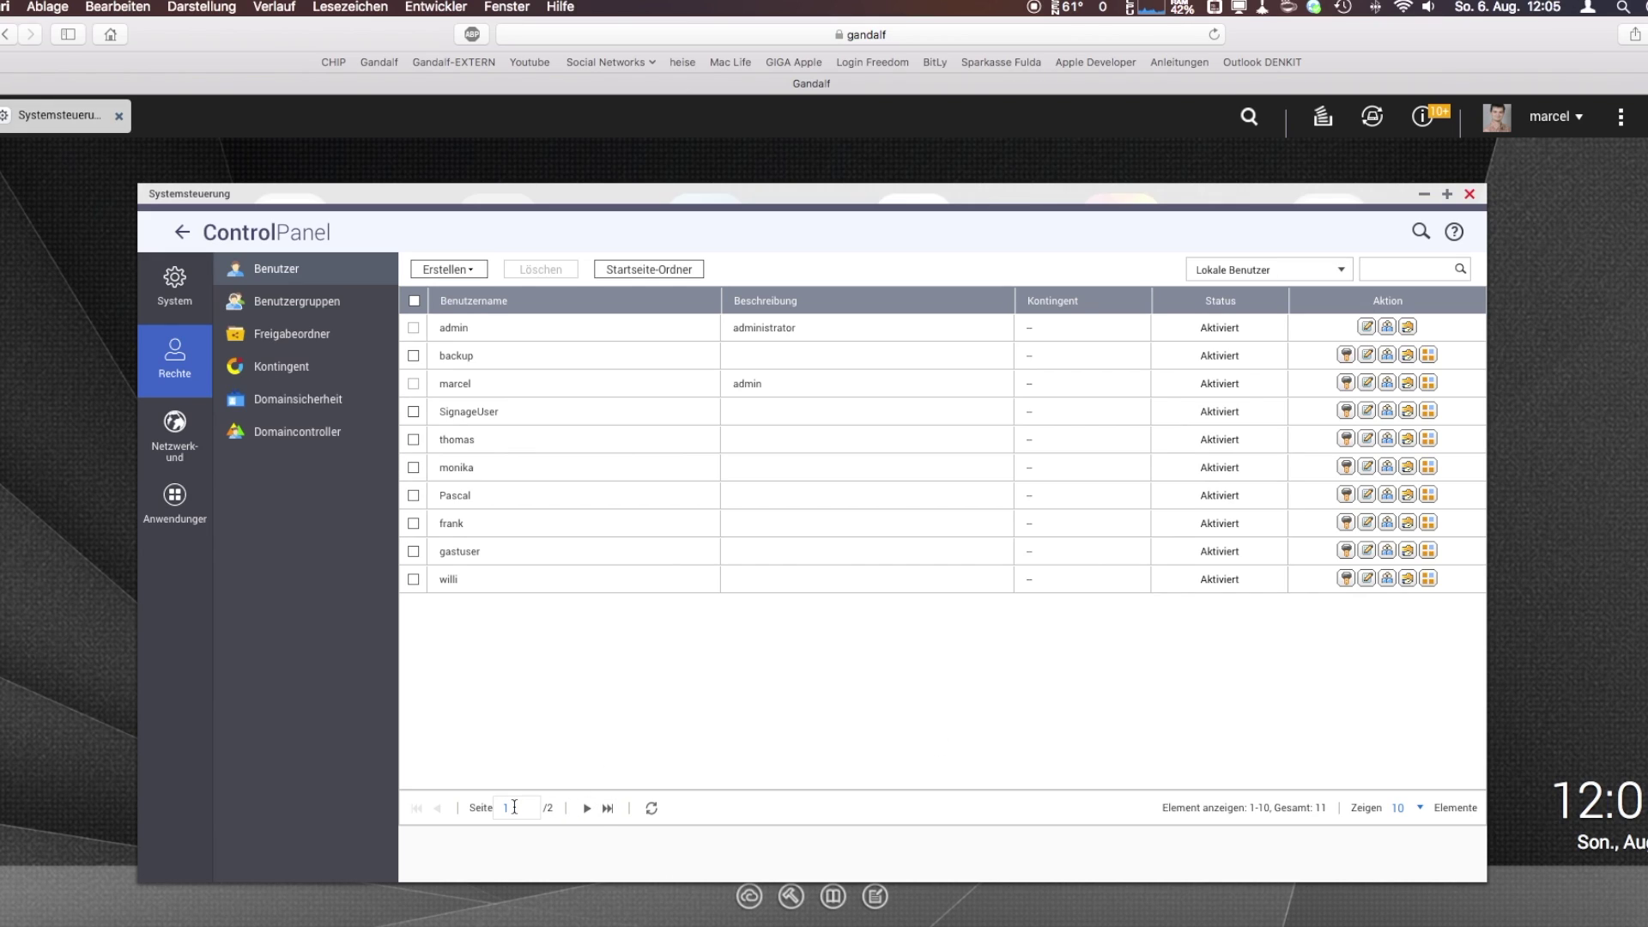
{"action": "left_click", "coordinate": [587, 808]}
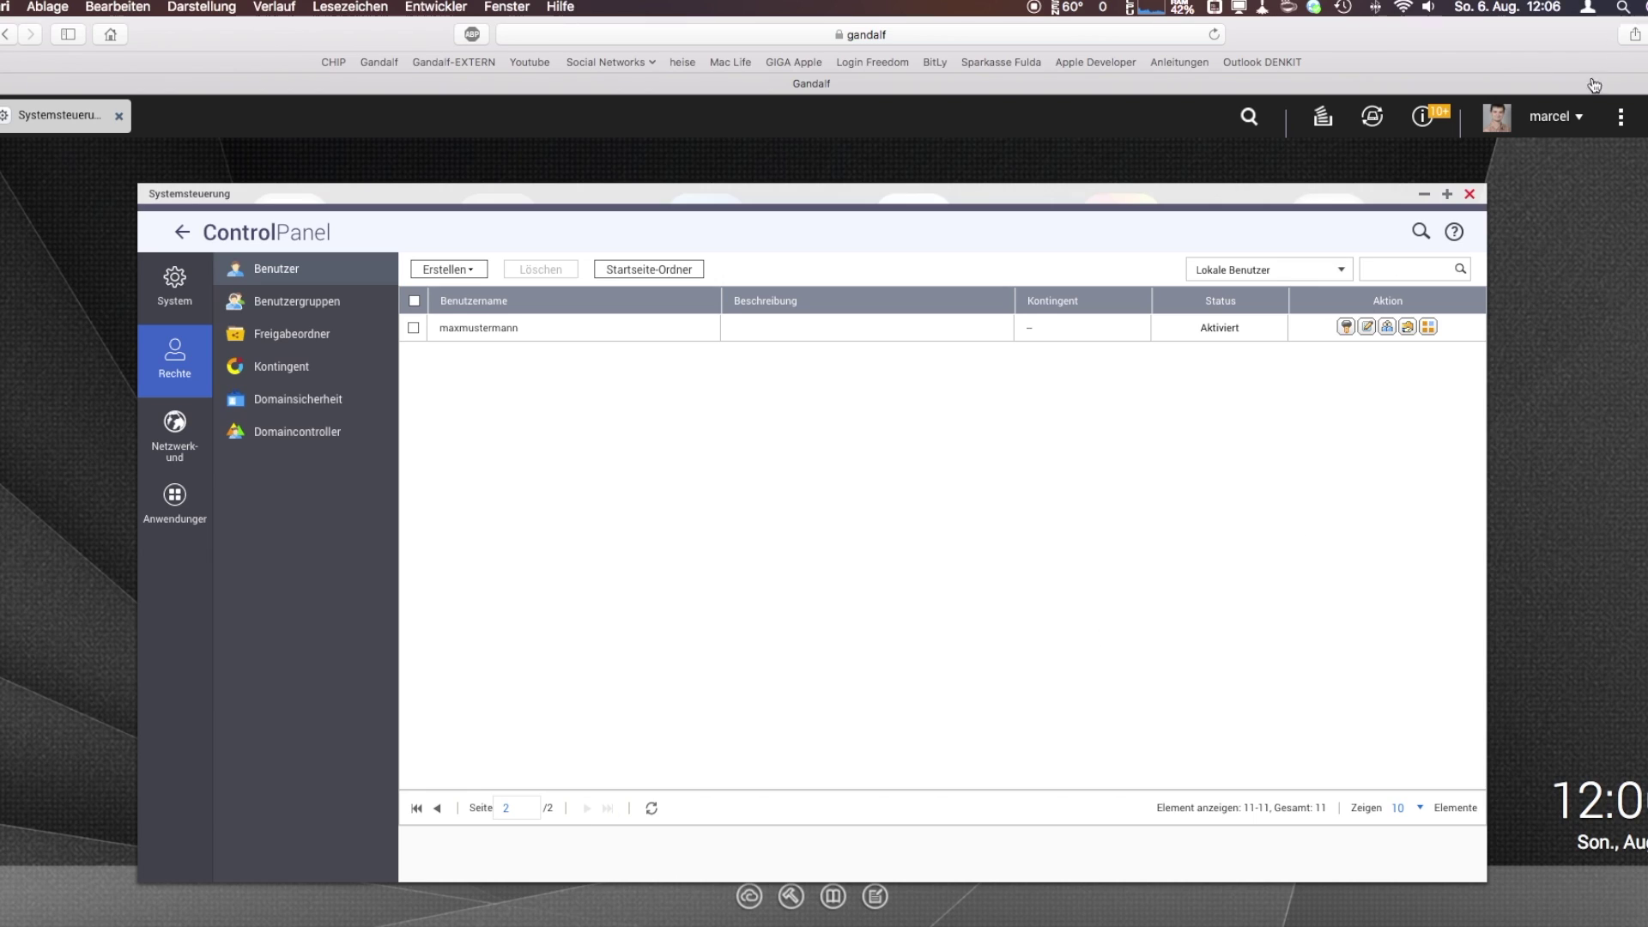
- Sign out of the administrator account and log in with the new user's username and account password
{"action": "left_click", "coordinate": [1576, 120]}
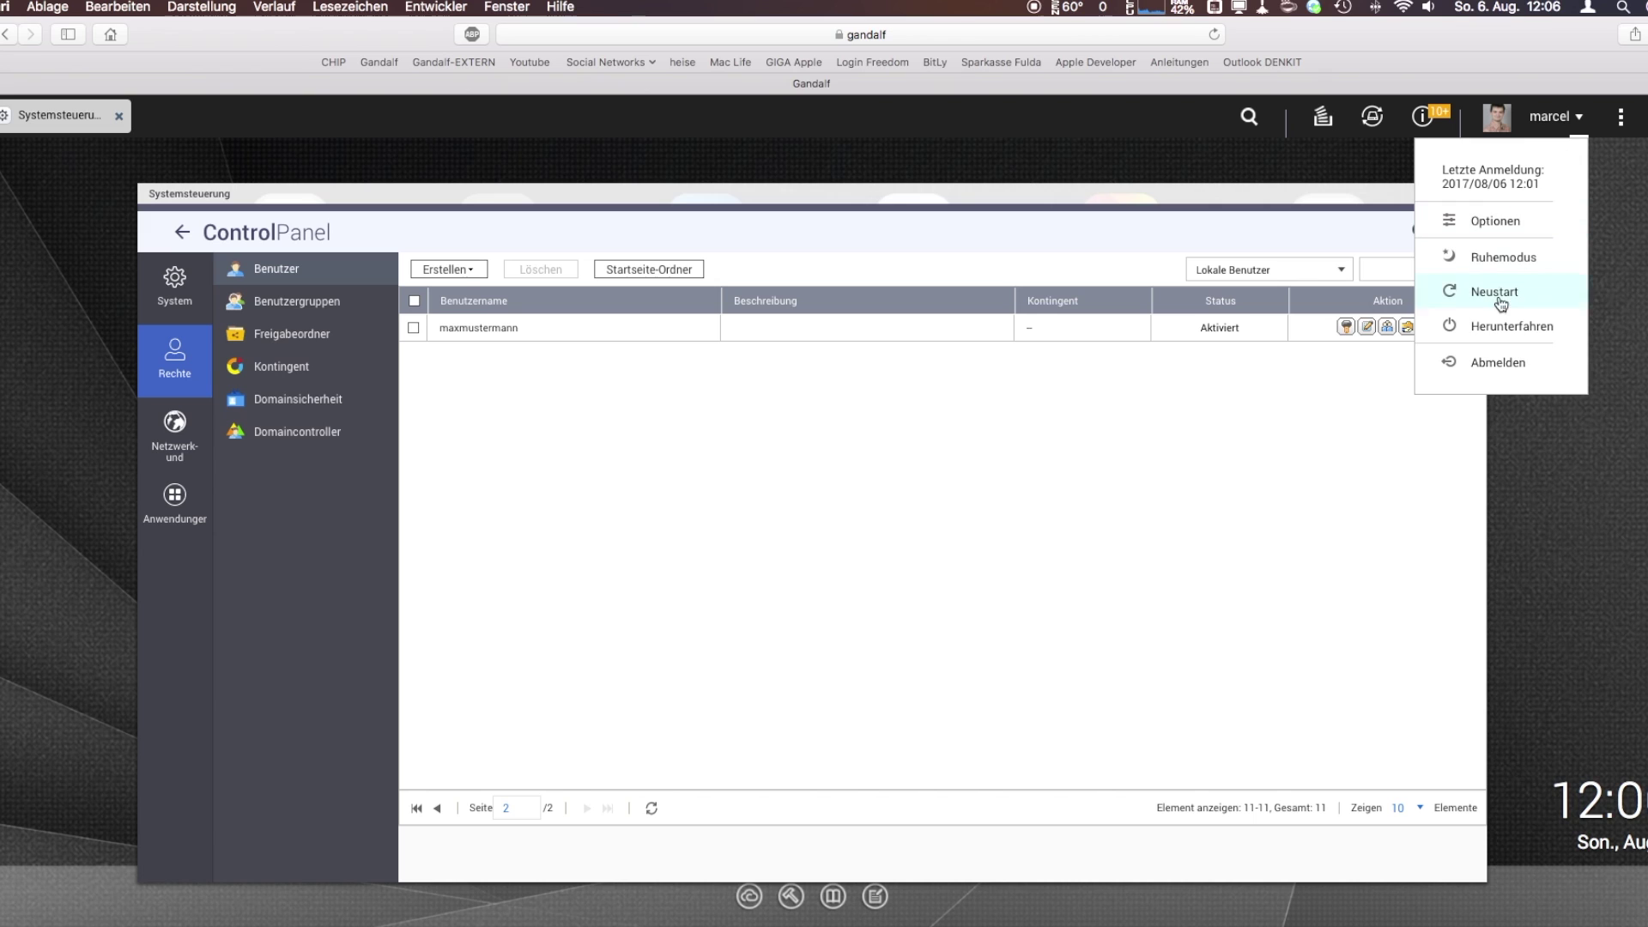
{"action": "left_click", "coordinate": [1490, 363]}
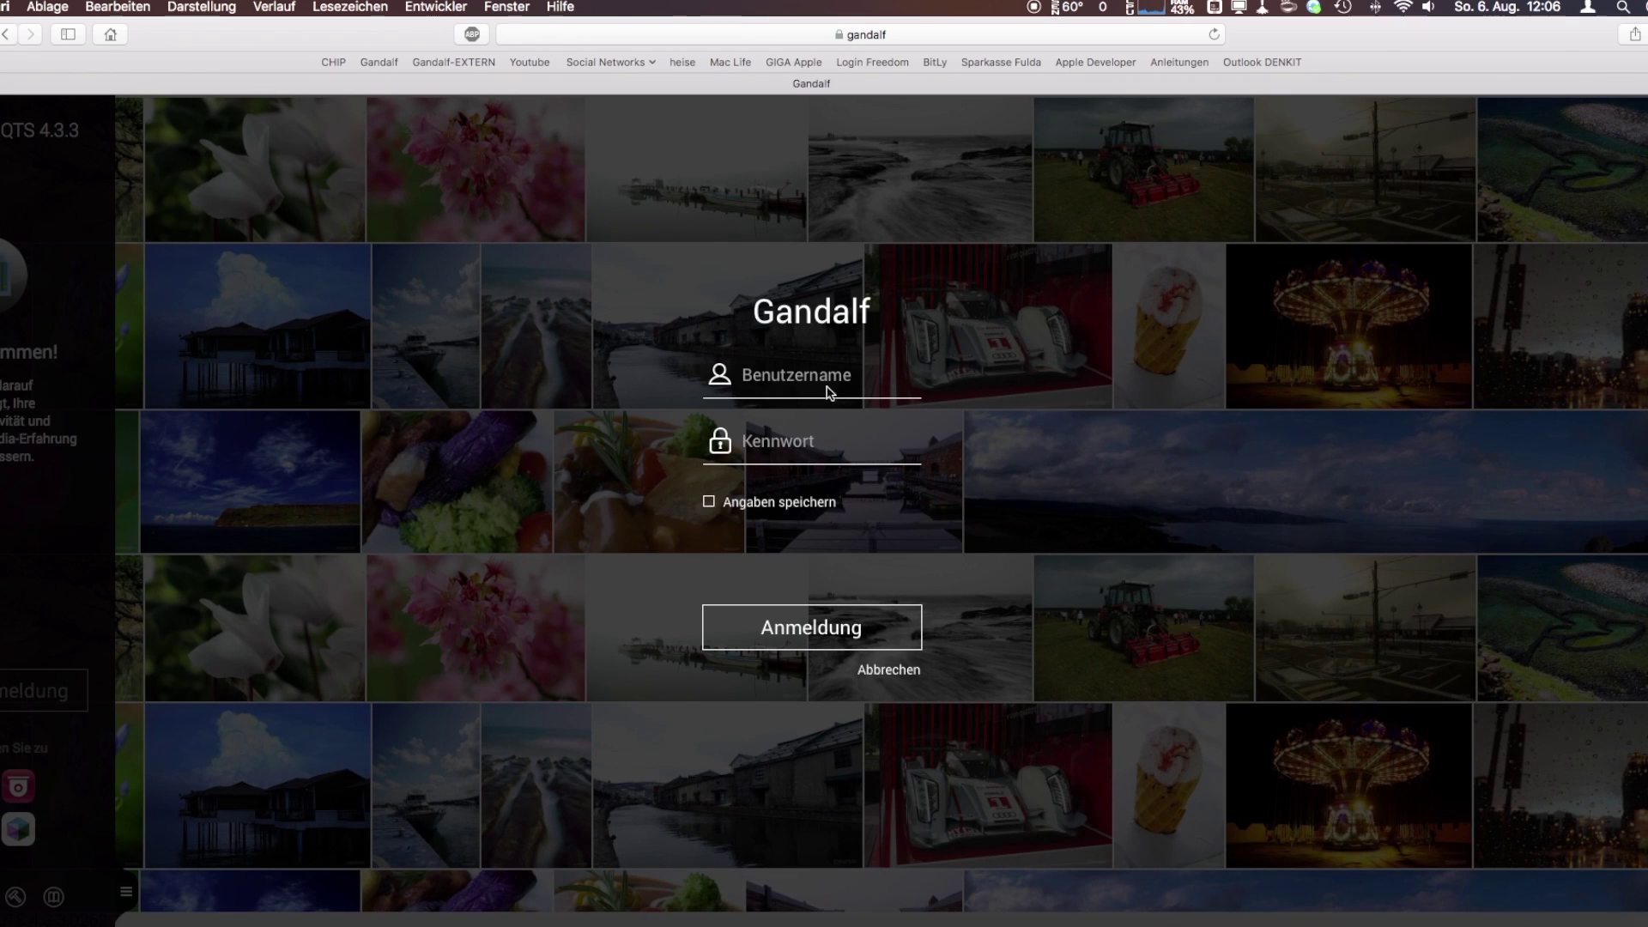
{"action": "left_click", "coordinate": [829, 393]}
{"action": "type", "text": "maxmustermann"}
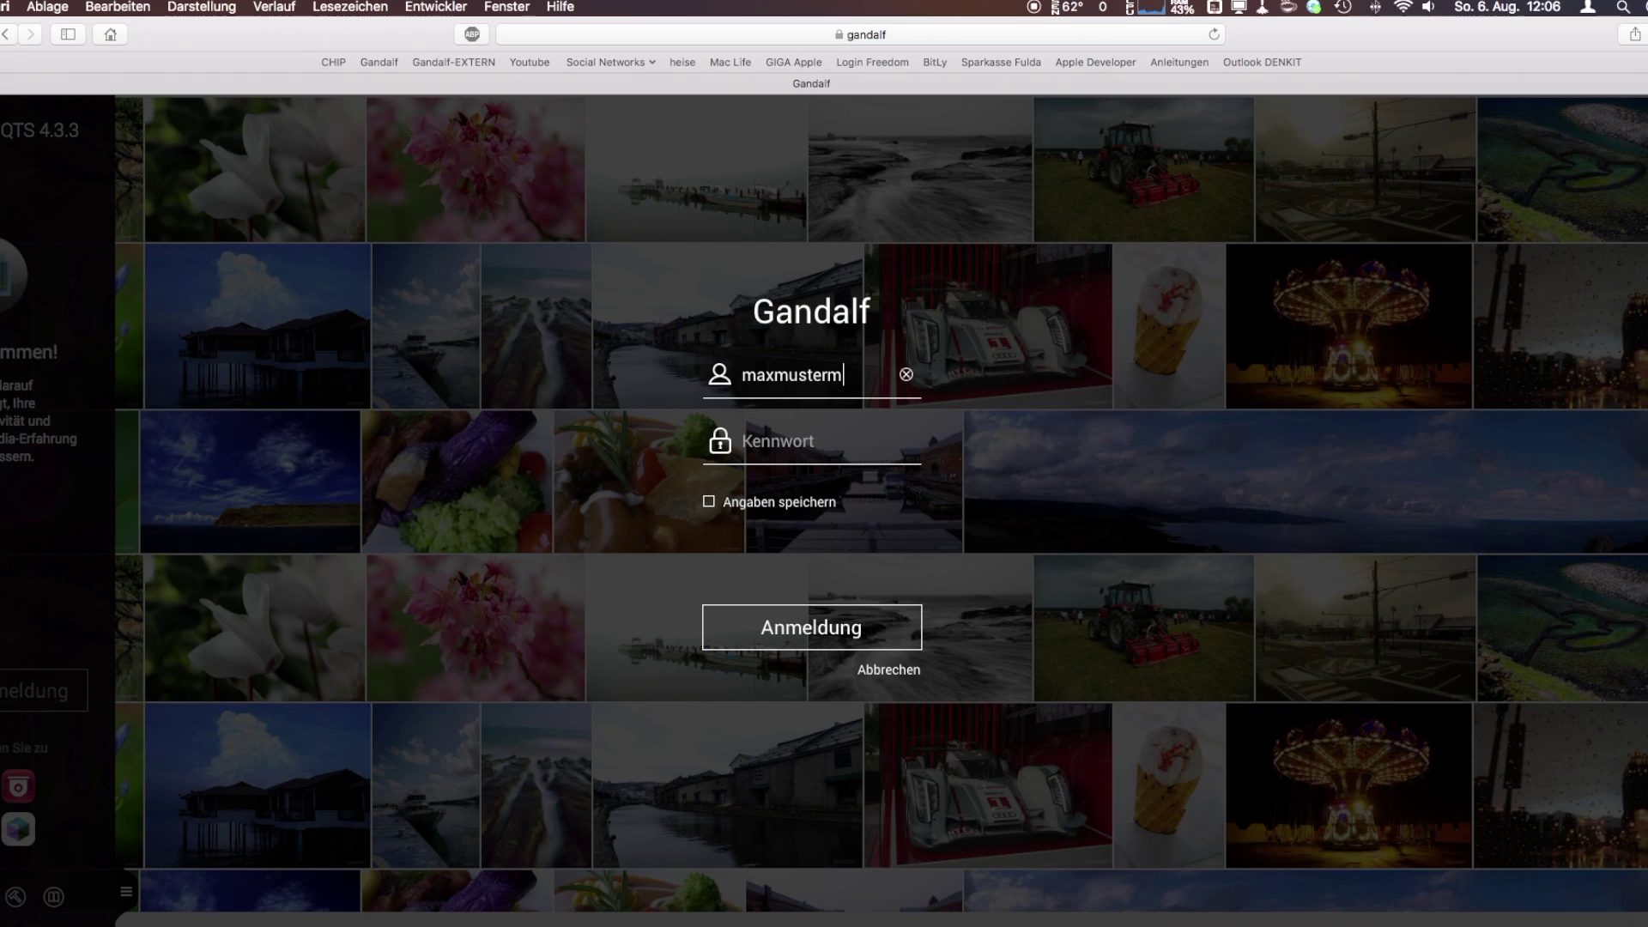
{"action": "key", "text": "Tab"}
{"action": "type", "text": "•••"}
{"action": "key", "text": "Return"}
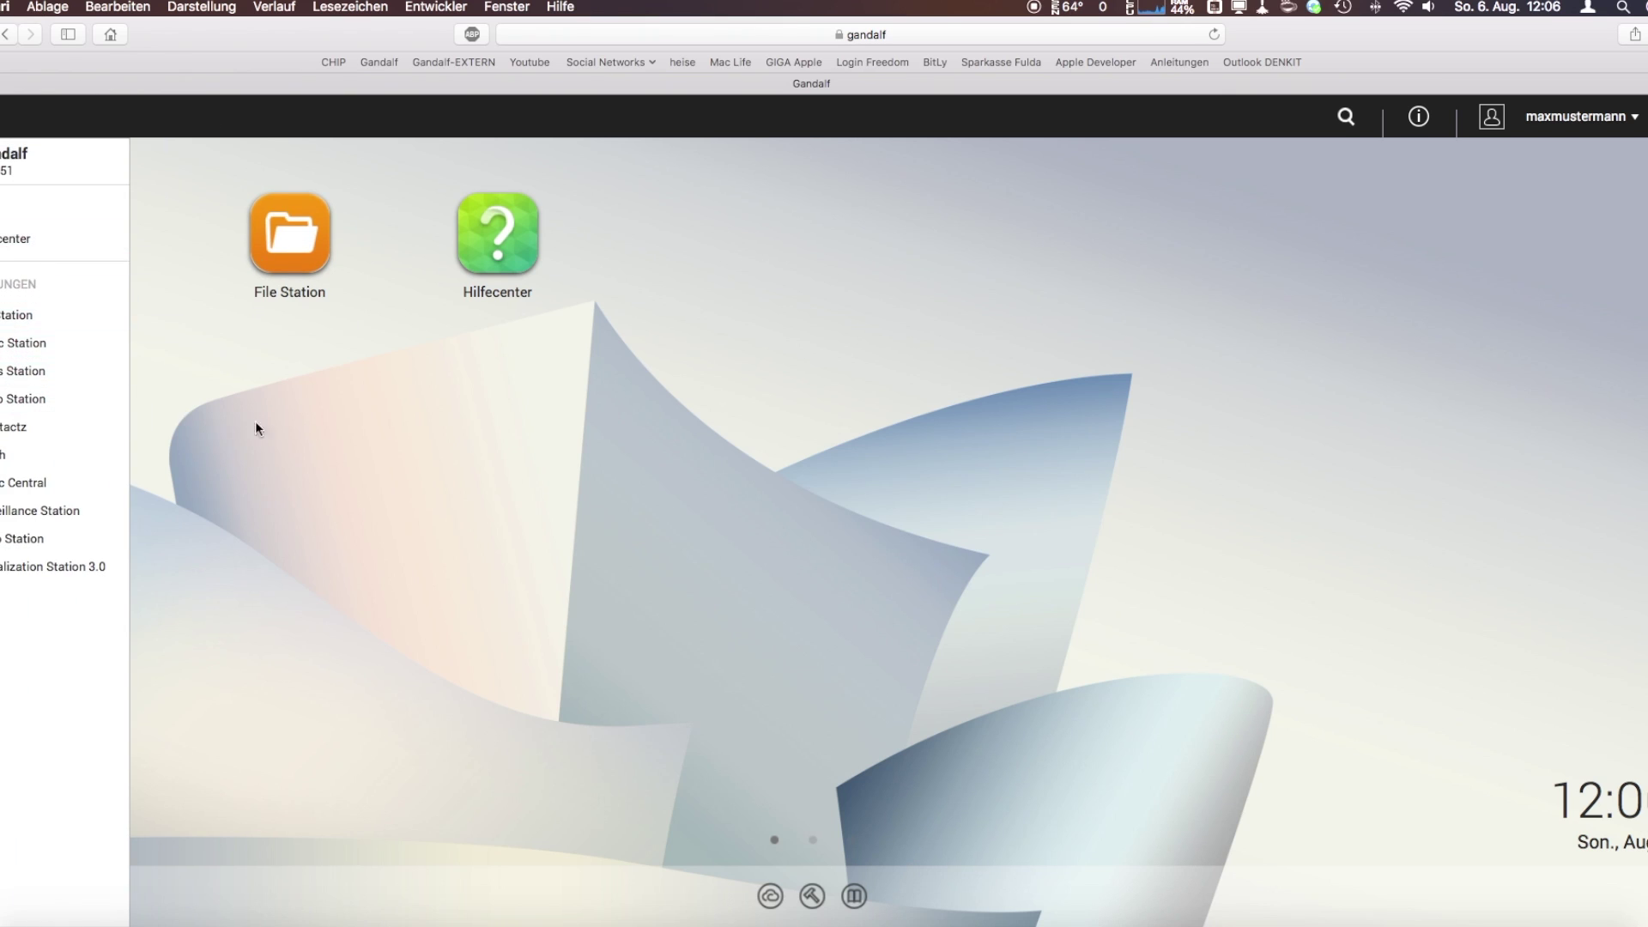
- Check in File Station which shared folders the new user can access, and close it again
{"action": "left_click", "coordinate": [446, 401]}
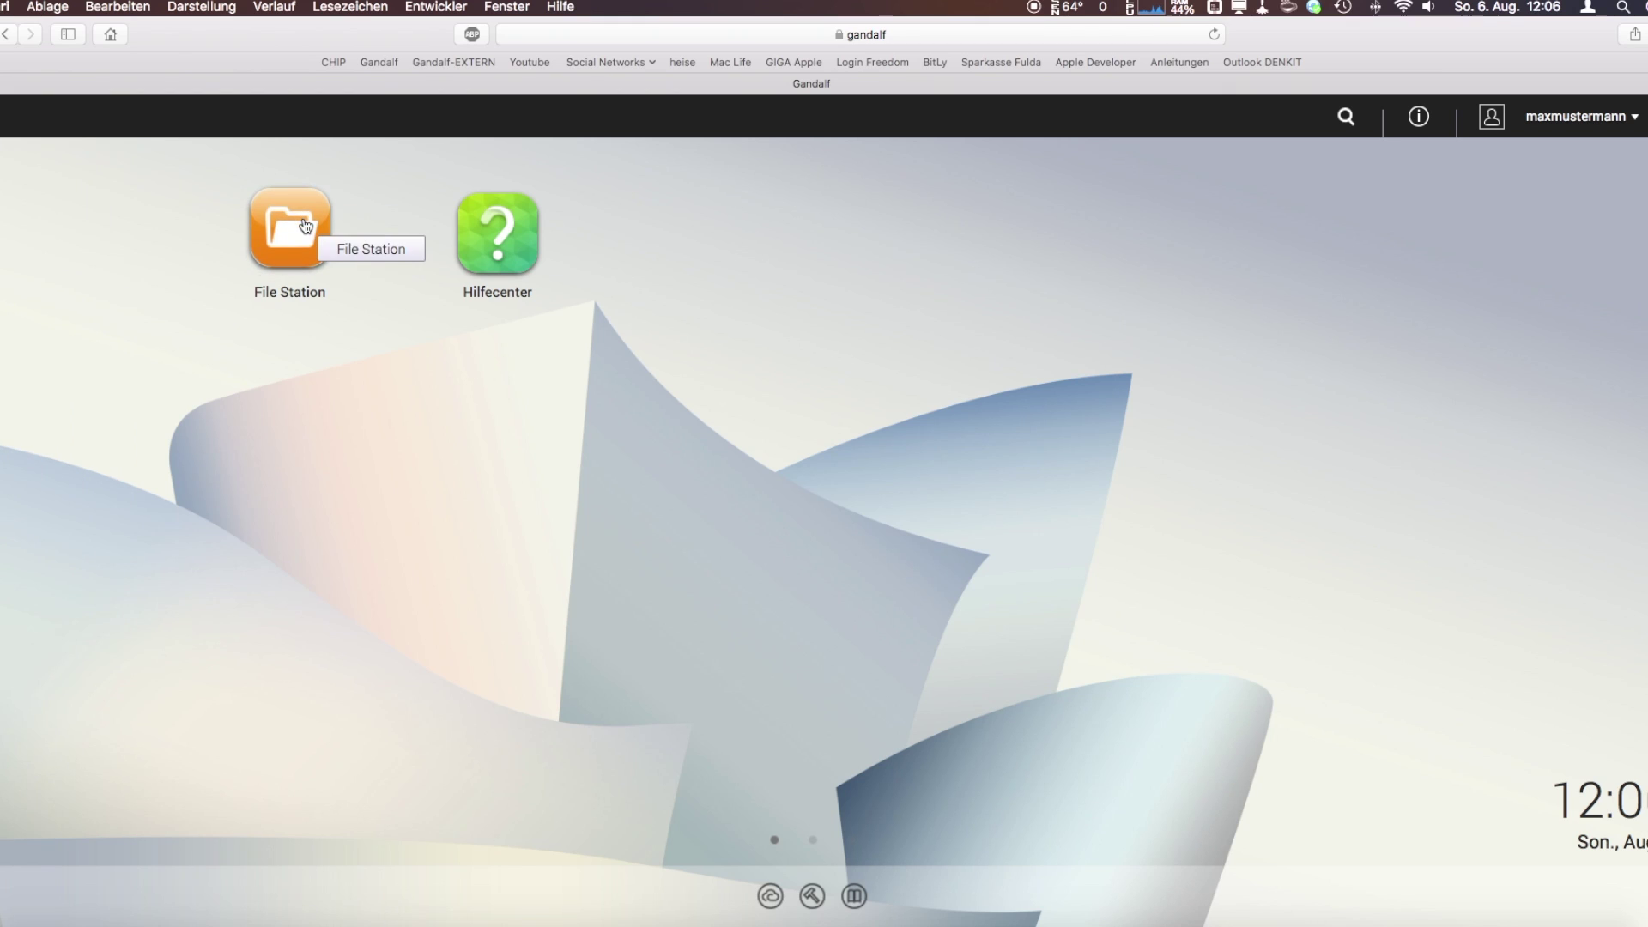
{"action": "left_click", "coordinate": [298, 249]}
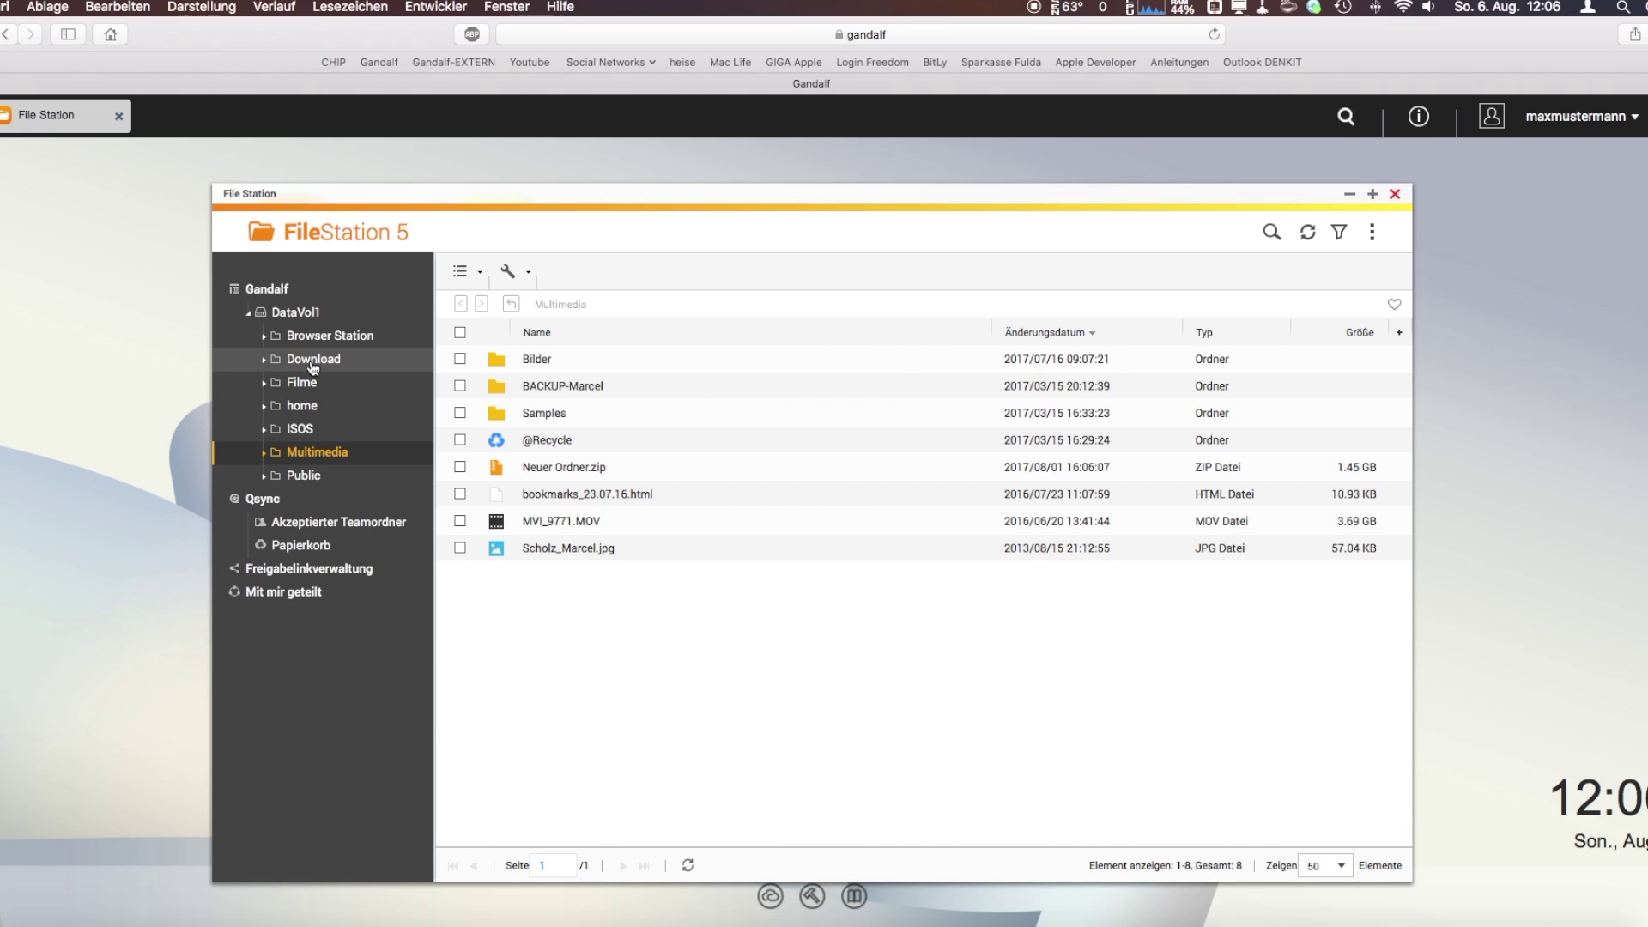
{"action": "left_click", "coordinate": [1395, 195]}
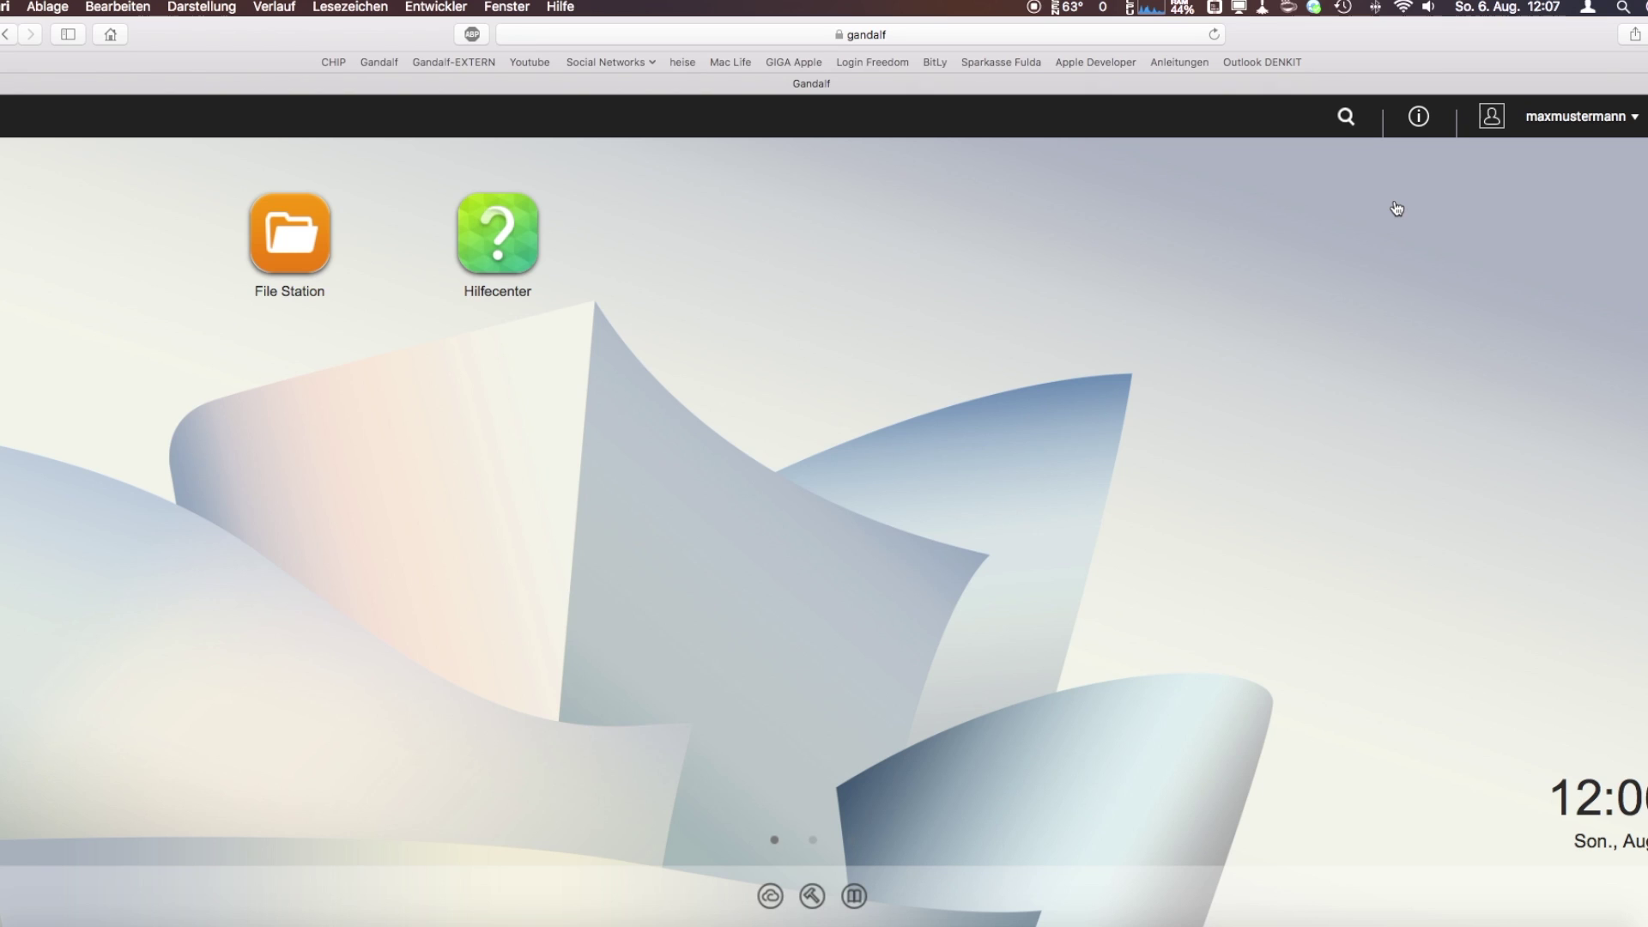